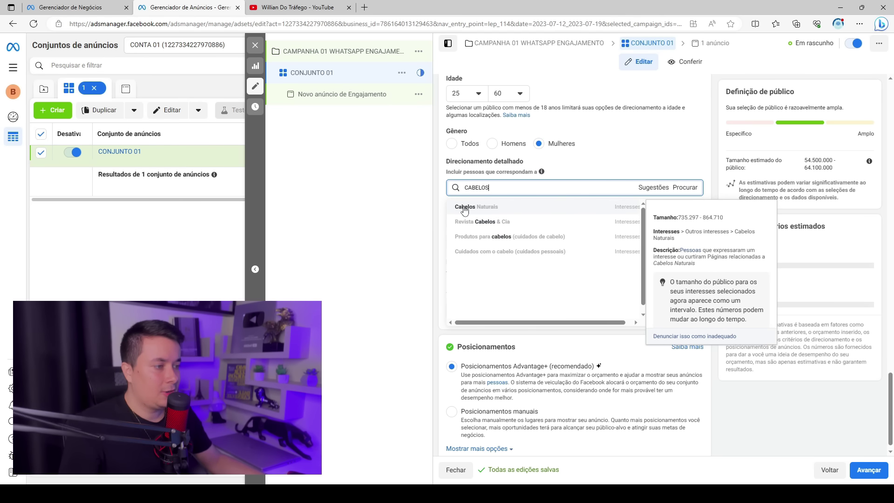
- Include the interests Cabelos Naturais, Produtos para cabelos, Salões de beleza and Cosméticos in the detailed targeting of CONJUNTO 01
key(Return)
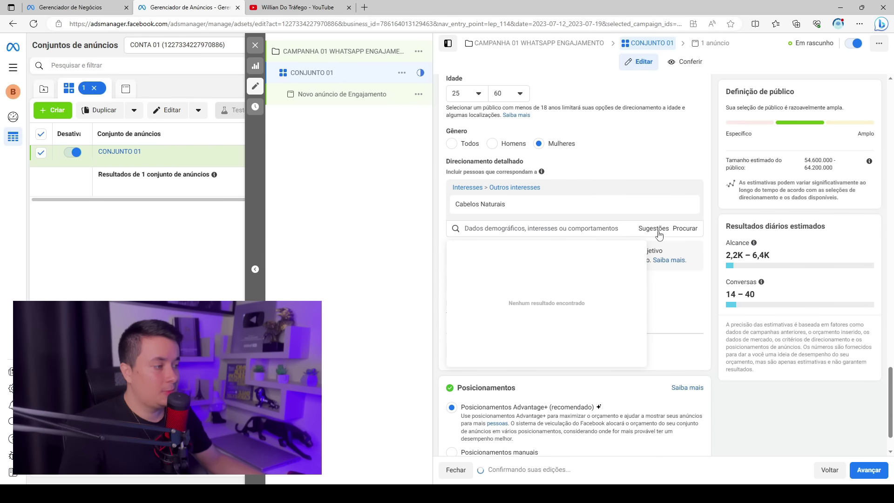
click(661, 231)
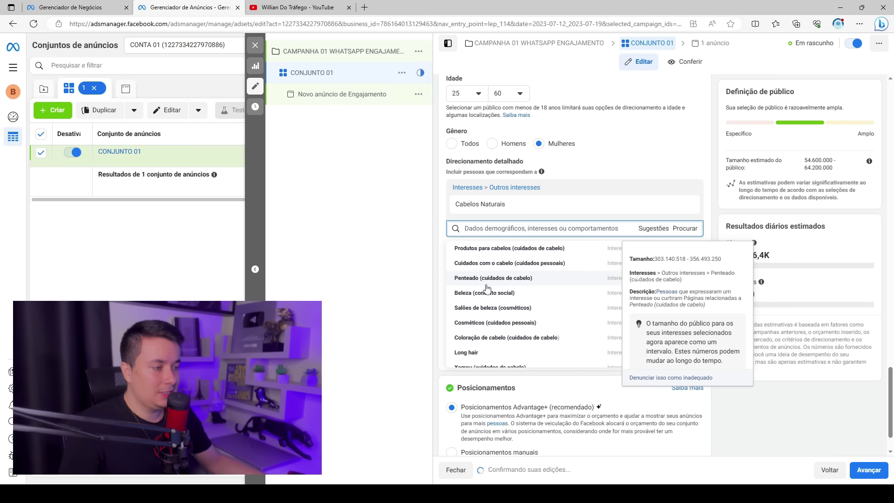
mouse_move(522, 202)
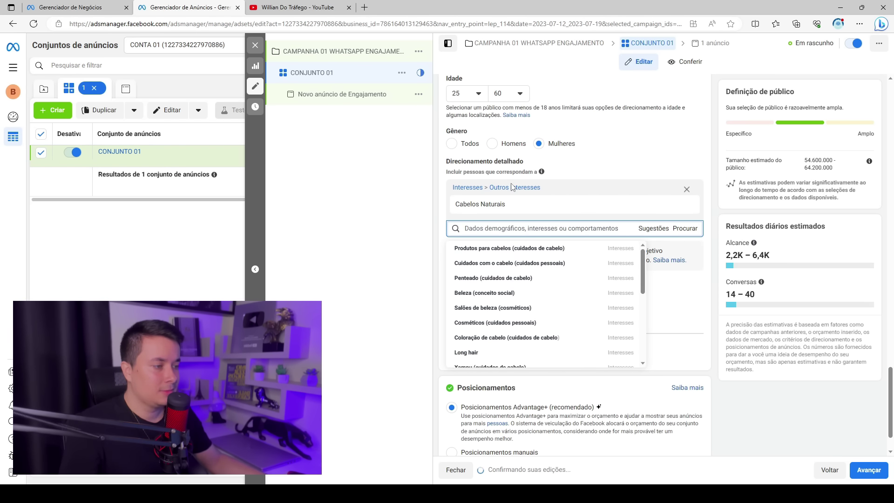
click(487, 251)
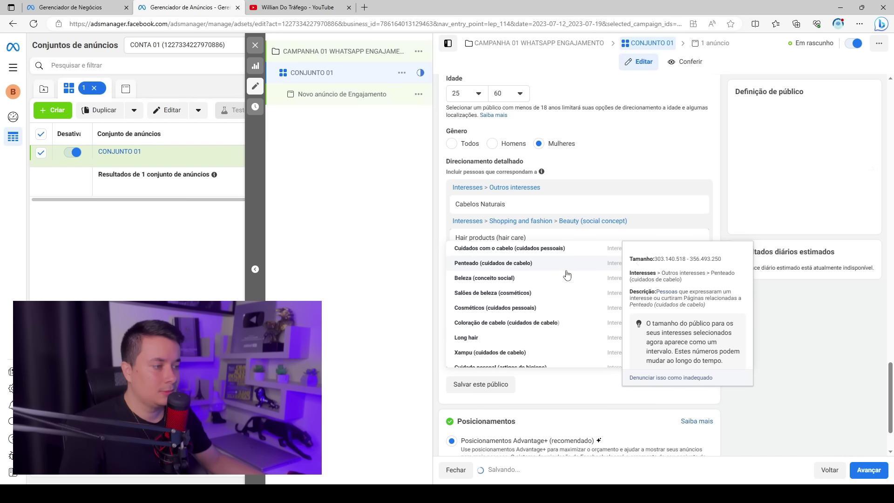
mouse_move(483, 318)
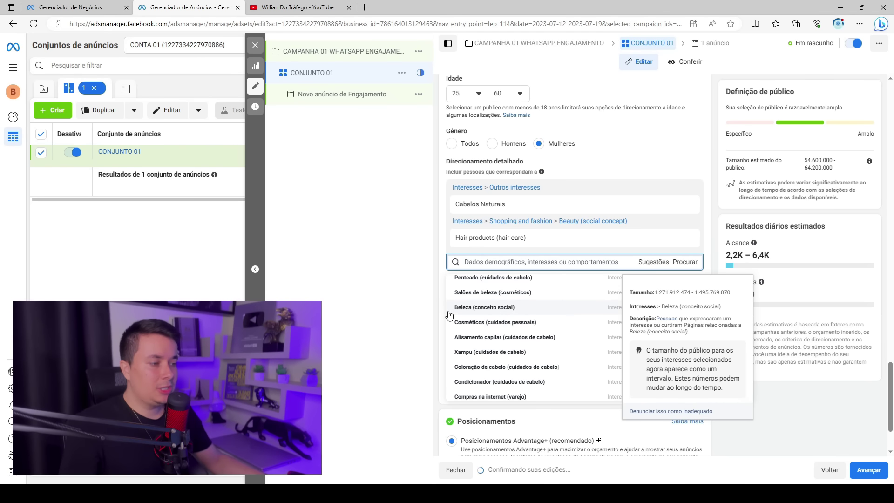
mouse_move(487, 298)
click(592, 293)
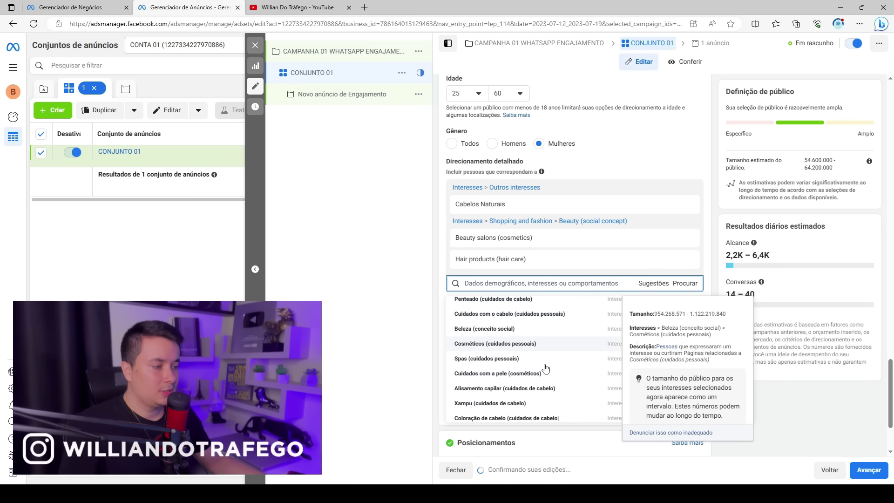
click(511, 348)
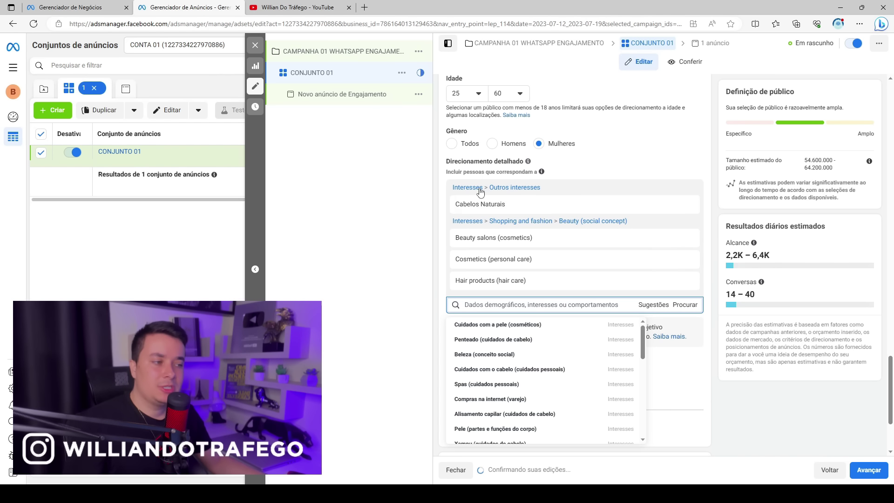
click(543, 230)
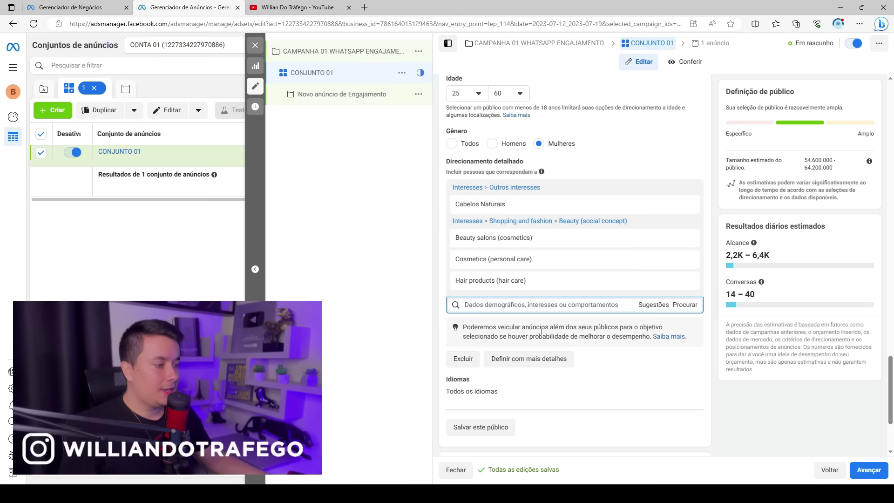
- Review the detailed targeting section, view the channel's recent videos on YouTube and return to Meta Ads Manager
scroll(463, 347, down, 1)
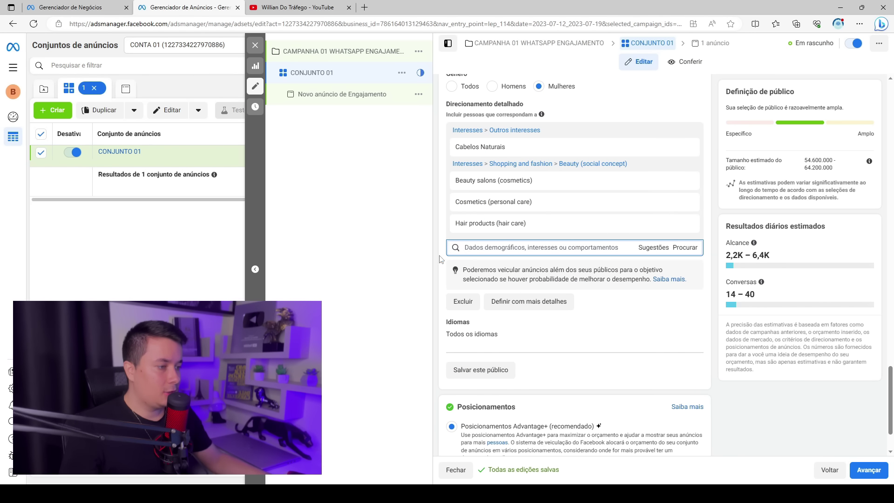
scroll(466, 270, up, 1)
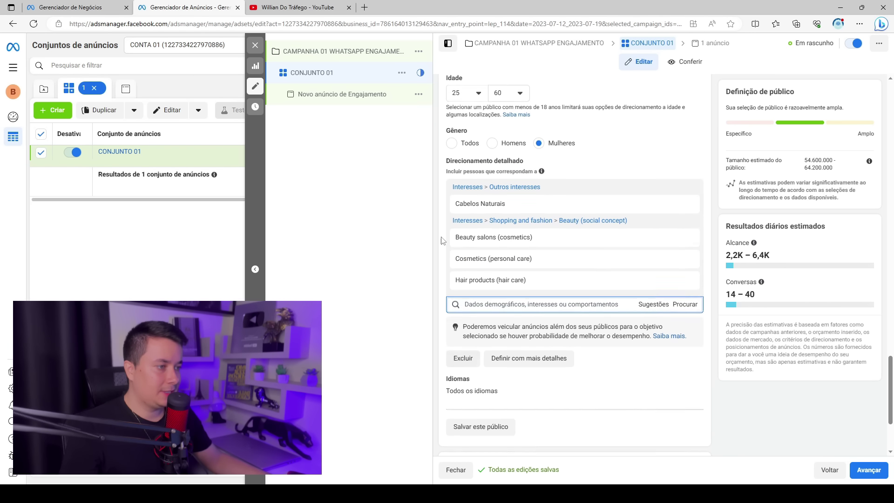
drag(457, 161, 508, 162)
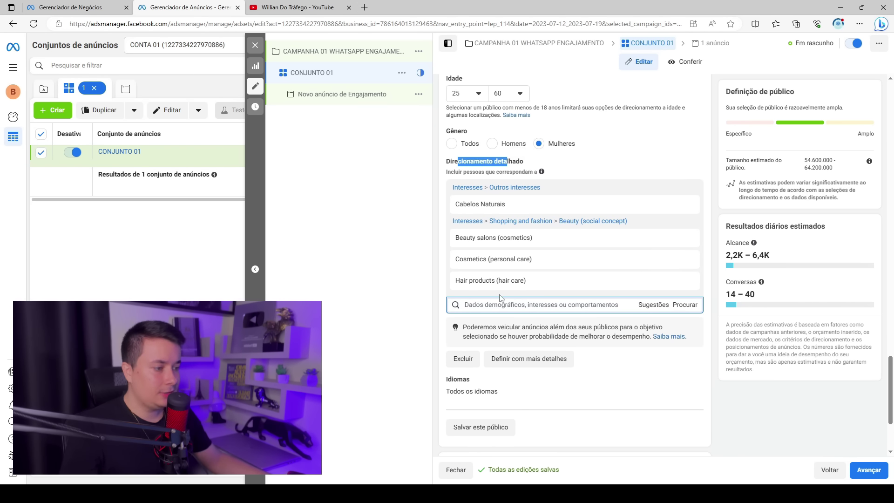
scroll(468, 305, down, 1)
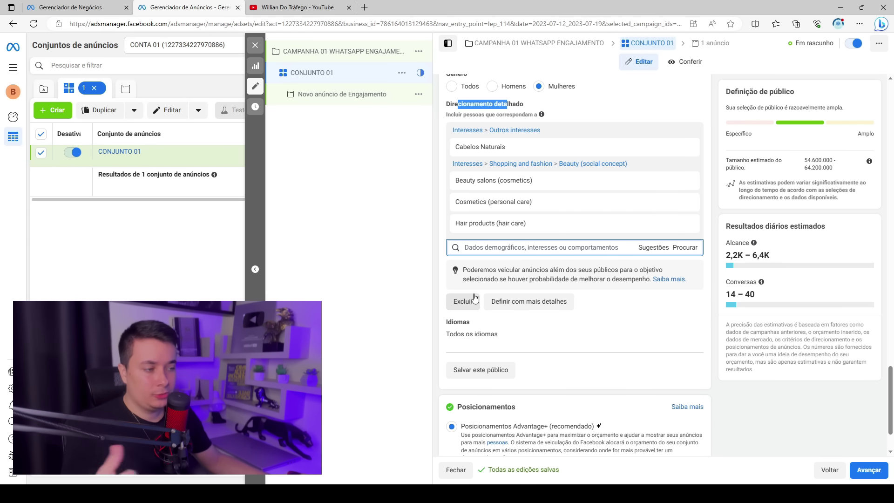
click(298, 8)
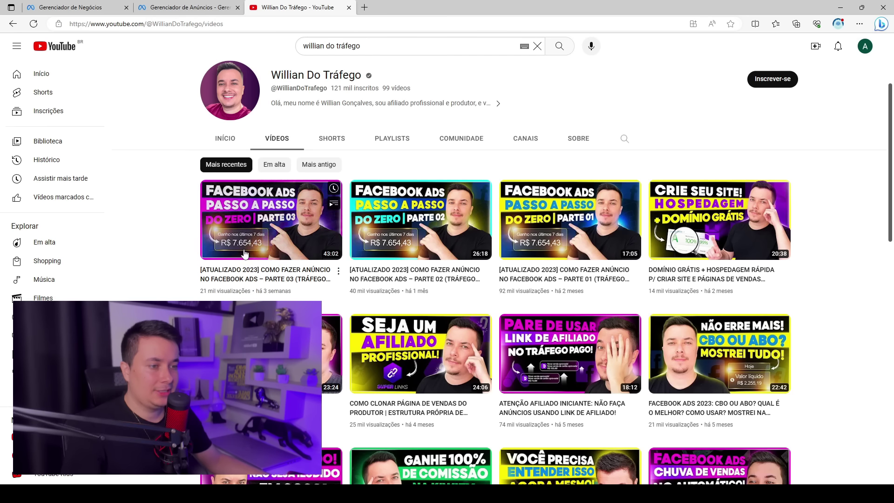
click(163, 4)
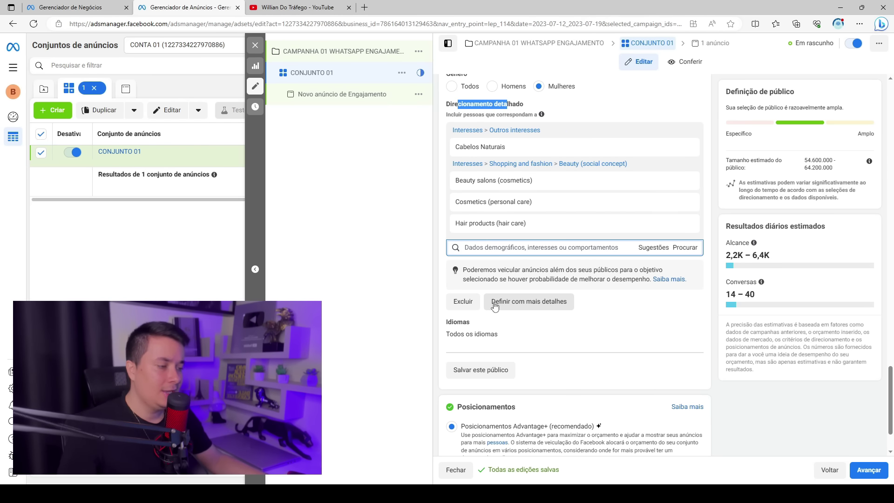
- Add an exclusion to the detailed targeting for people who match the interest Hotmart
click(463, 302)
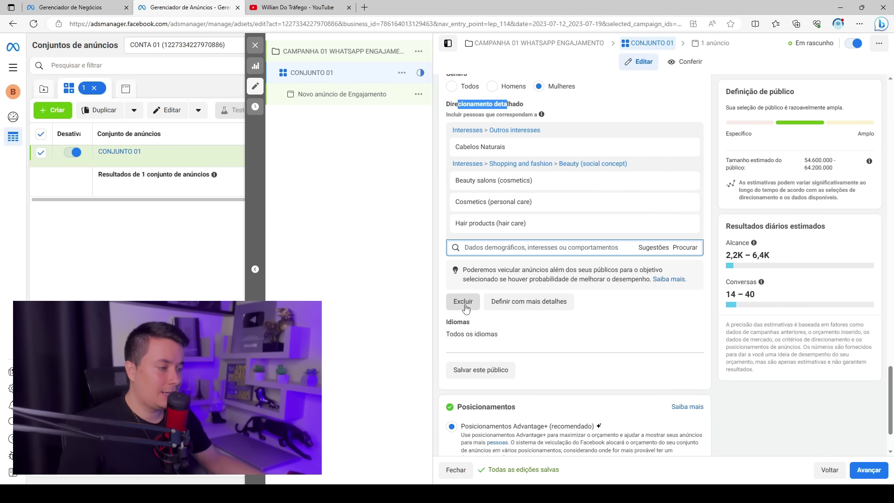
click(504, 334)
text(hot)
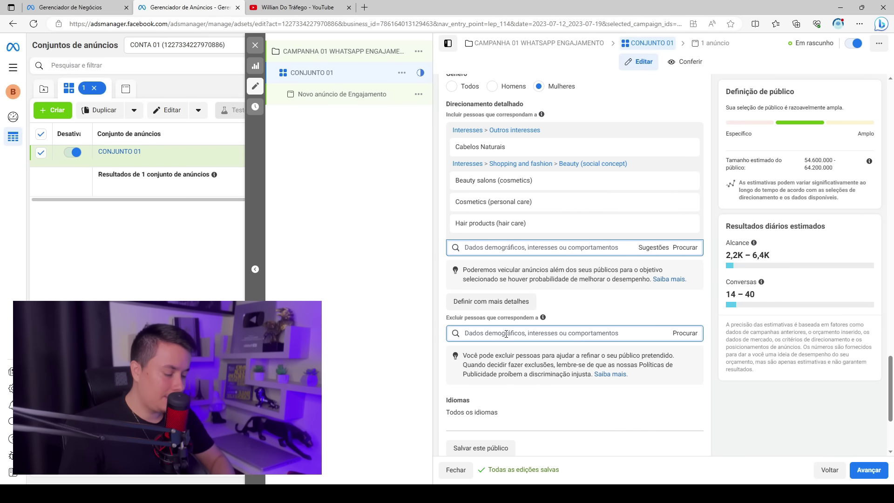
text(mart)
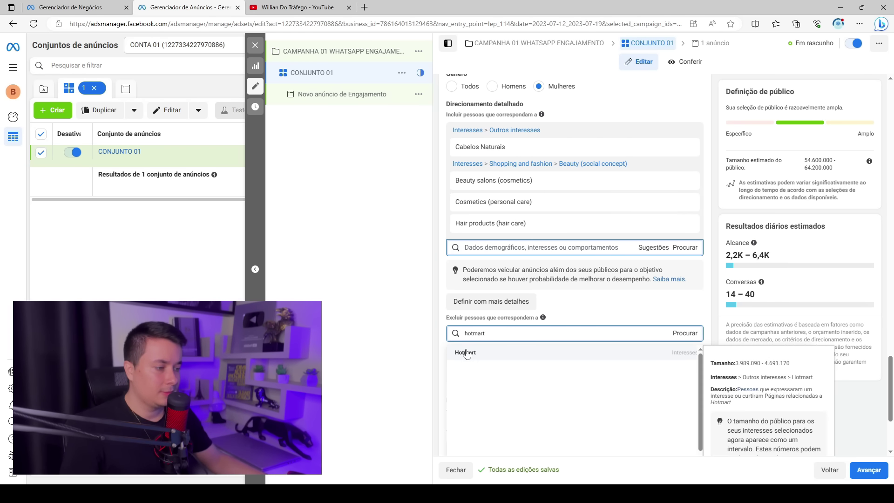
click(507, 353)
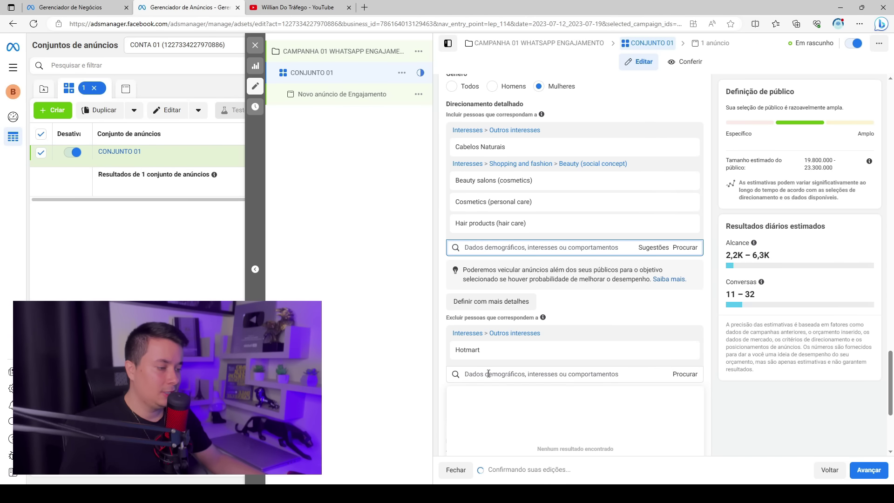
- Add the interests Marketing digital (marketing) and Marketing de afiliados (marketing) to the audience exclusions
click(490, 374)
text(marketing digit)
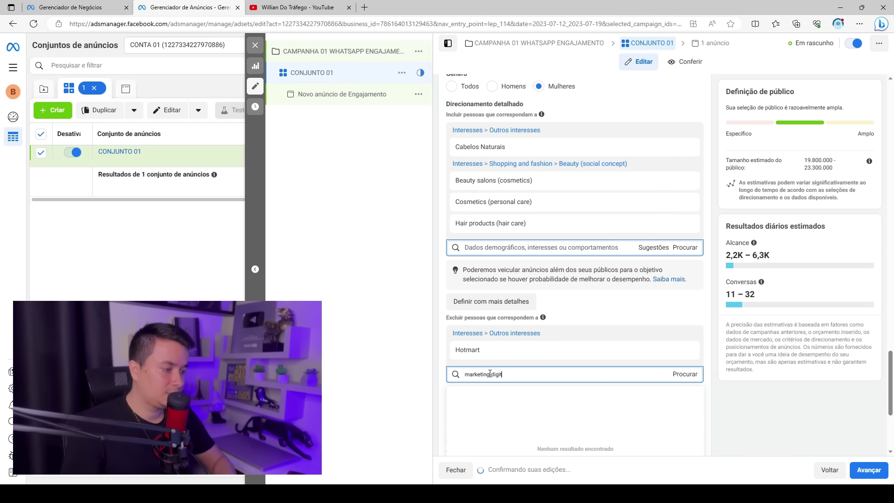
text(al)
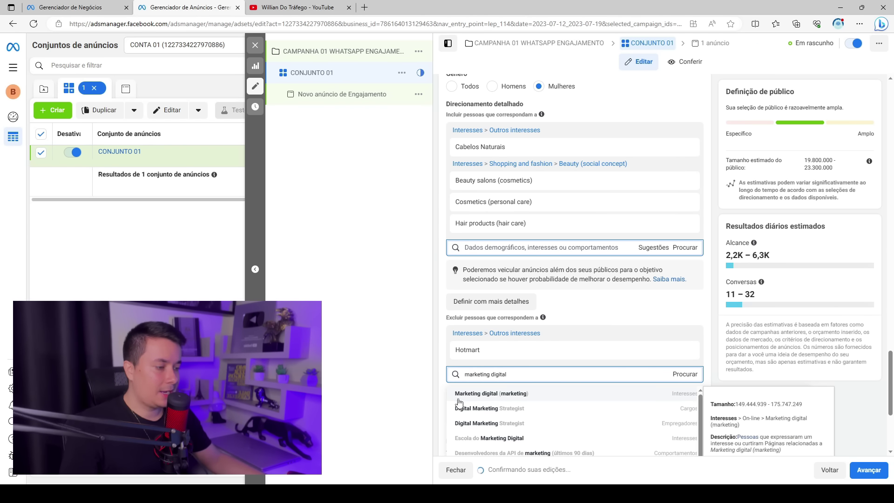
click(478, 393)
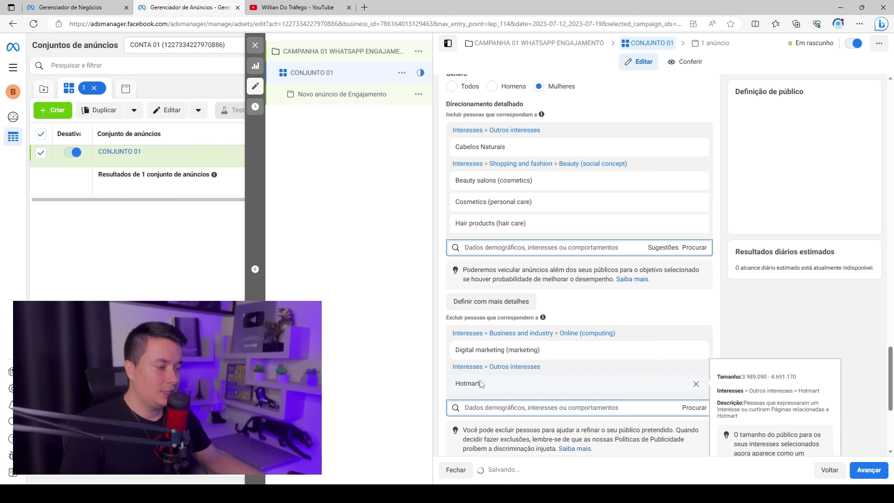
text(afiliados)
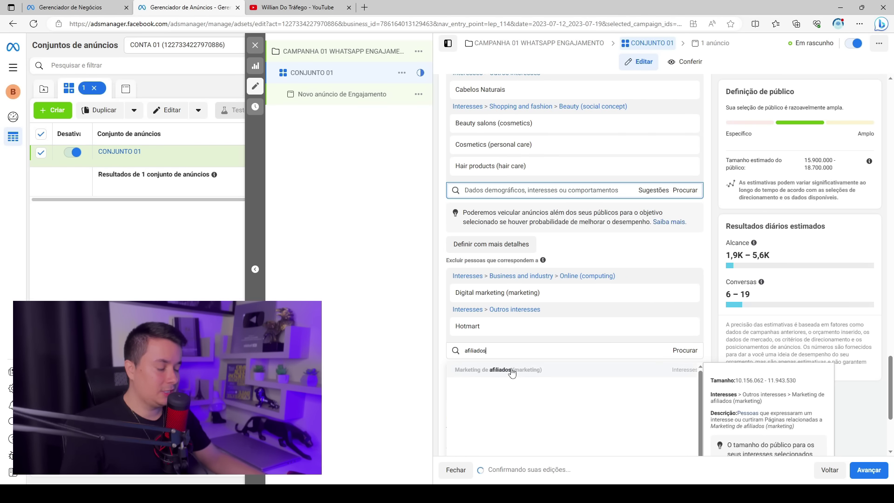
click(486, 369)
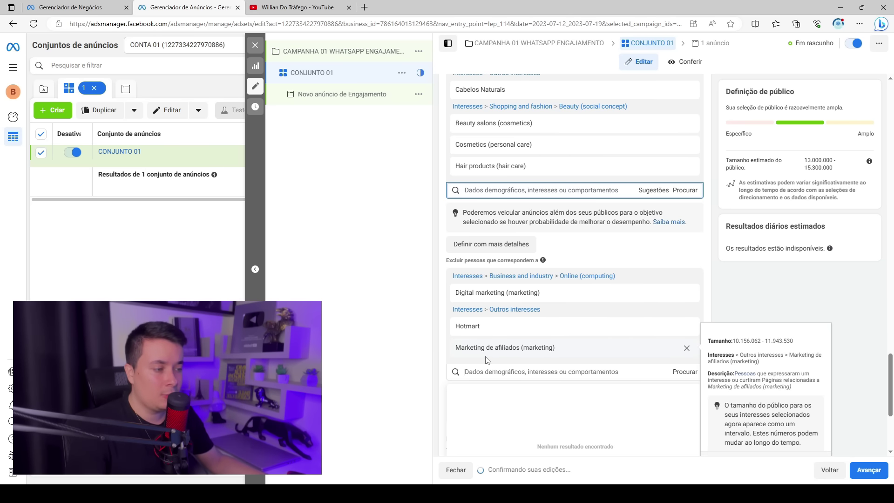
drag(450, 261, 539, 262)
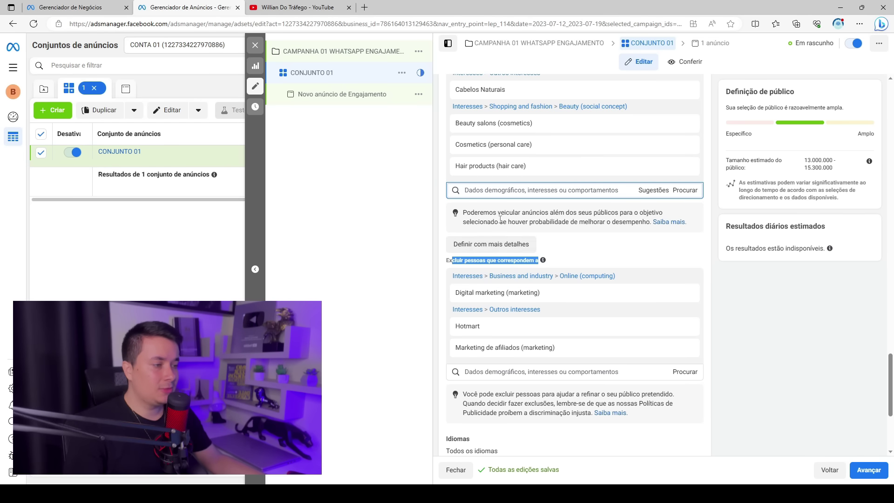
click(589, 251)
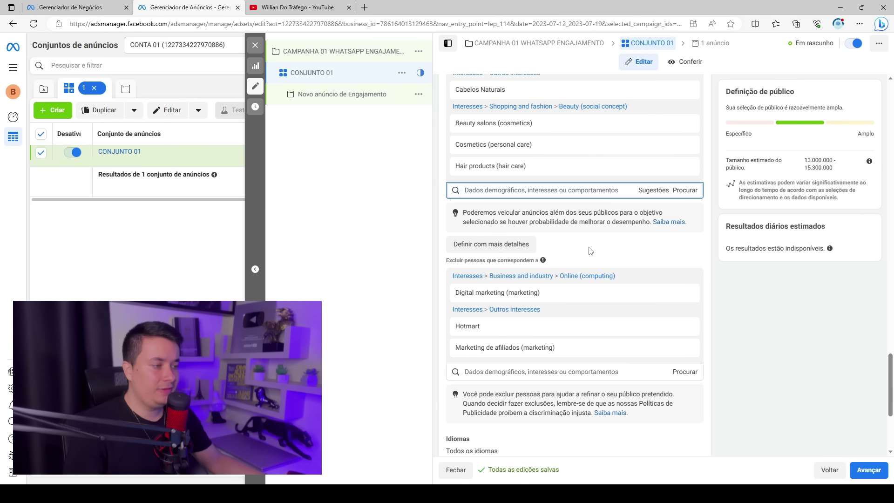
- Narrow the detailed targeting to people who must also match the interest Jardinagem (atividades ao ar livre)
click(491, 249)
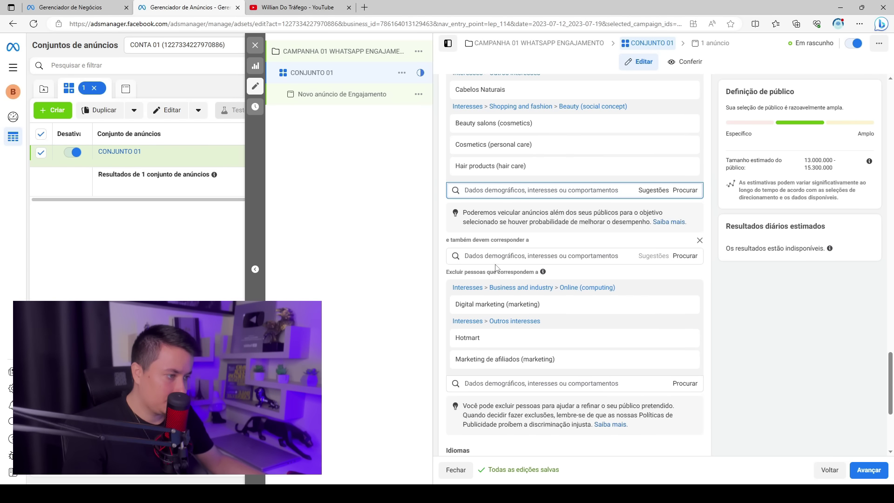
click(472, 255)
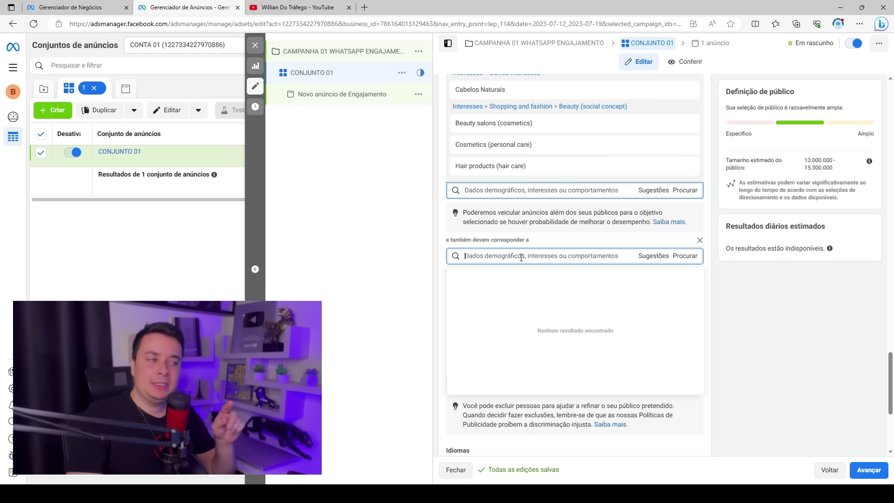
scroll(508, 208, up, 1)
scroll(507, 208, up, 2)
mouse_move(508, 210)
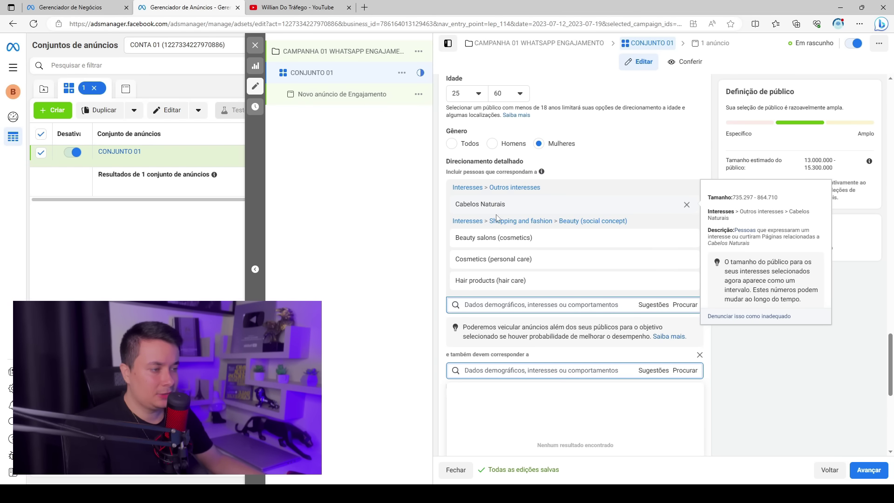
mouse_move(467, 247)
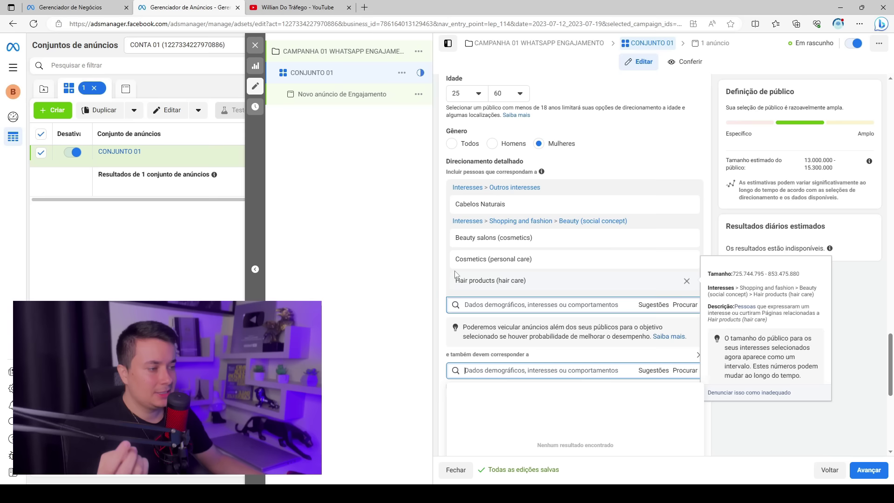
mouse_move(472, 300)
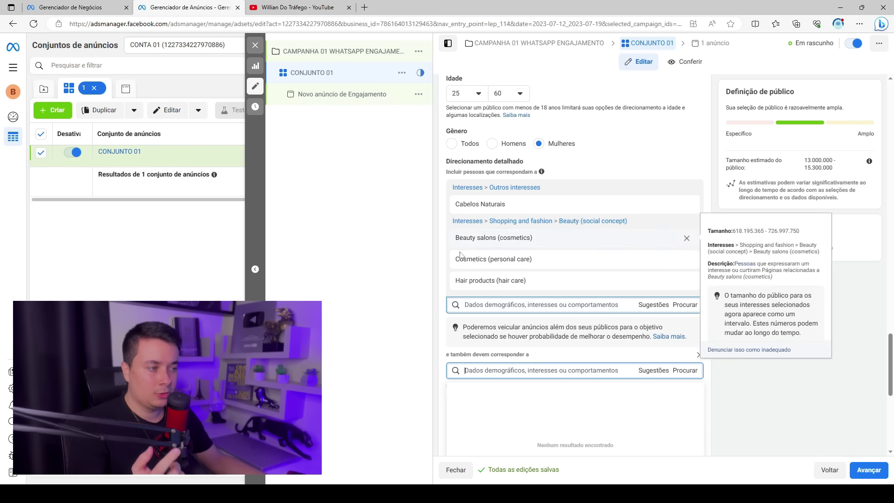
mouse_move(460, 207)
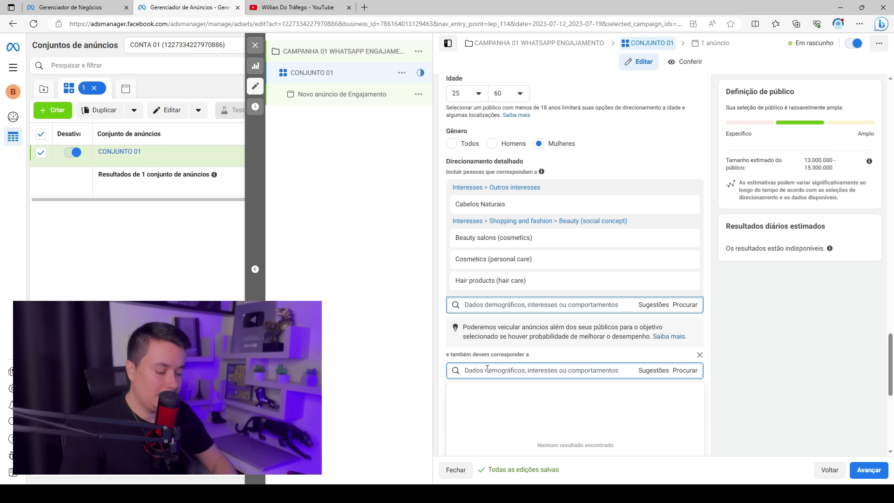
text(jard)
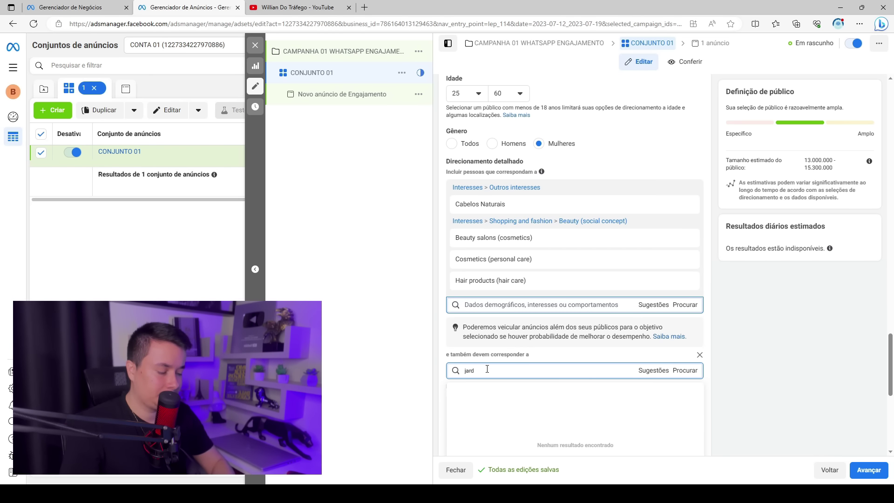
text(im)
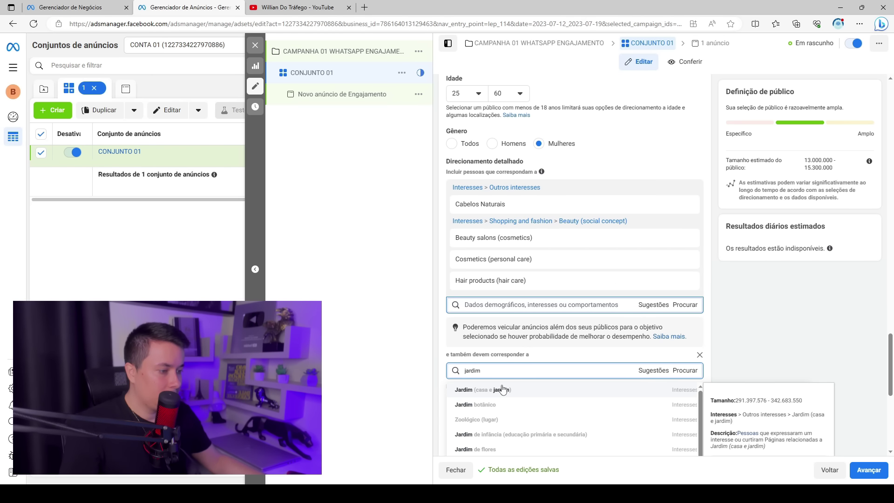
key(BackSpace)
text(nagem)
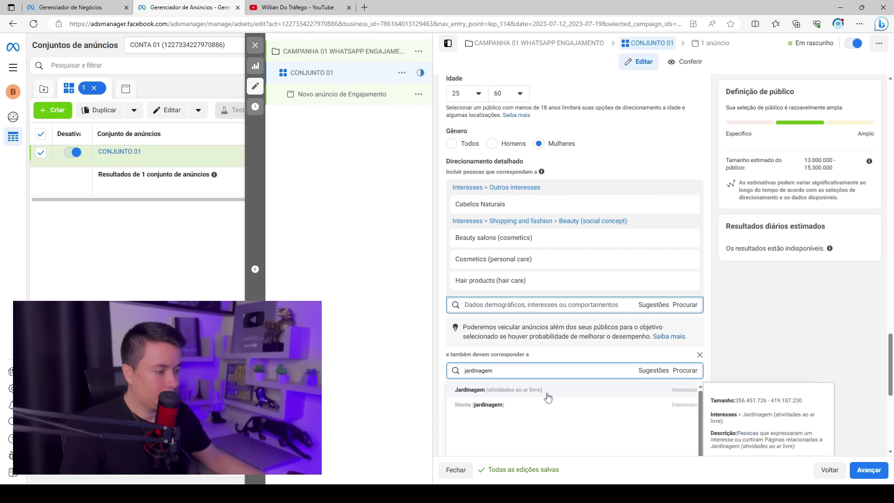
click(507, 391)
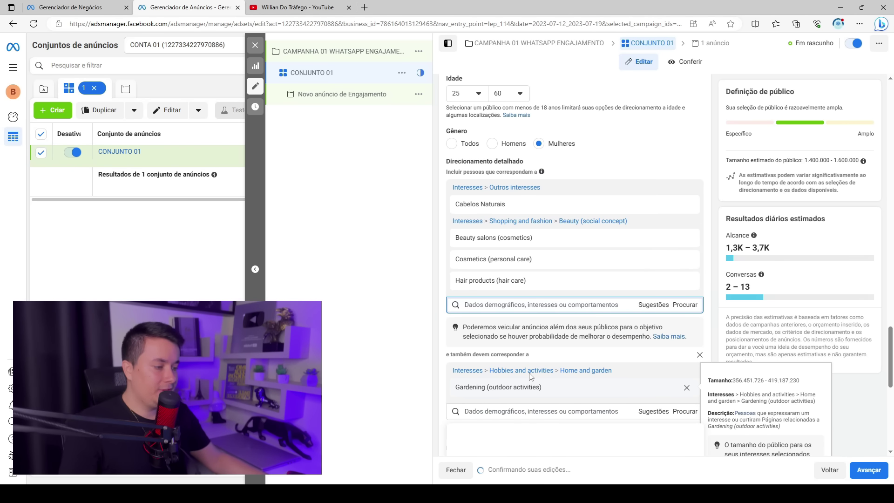
- Examine the included beauty and hair interests and the additional Gardening (outdoor activities) condition in the detailed targeting
scroll(521, 363, down, 1)
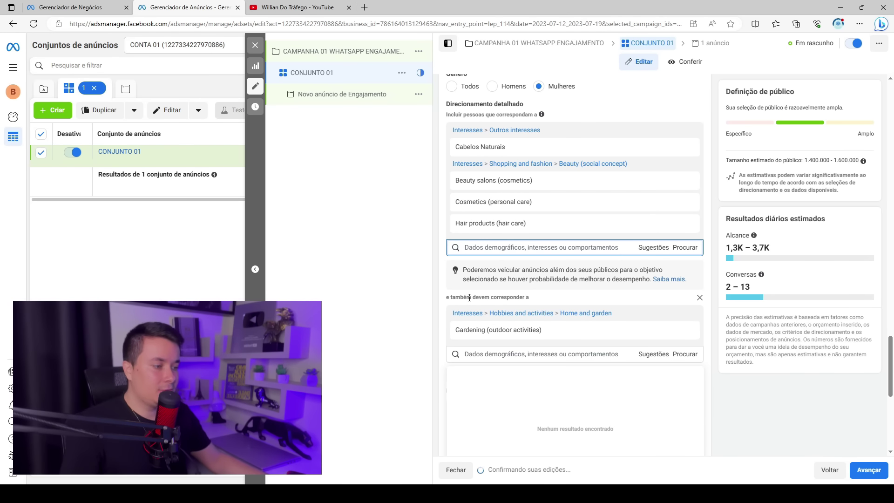
mouse_move(467, 332)
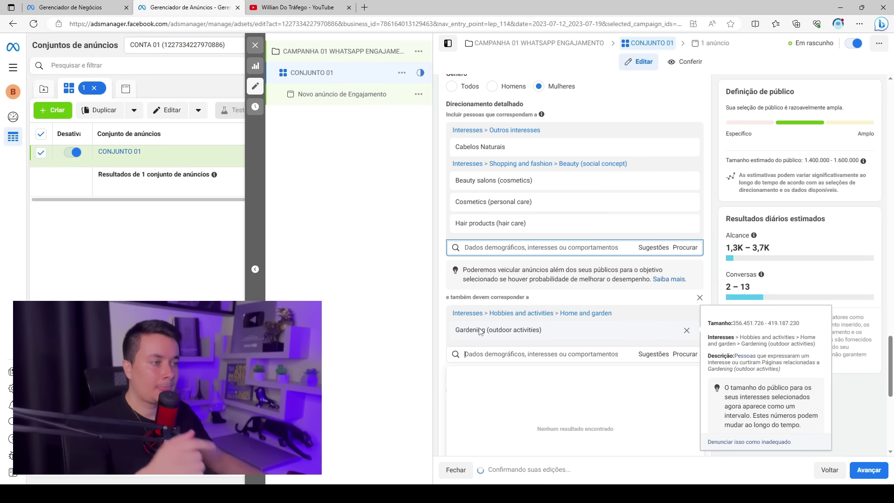
mouse_move(498, 156)
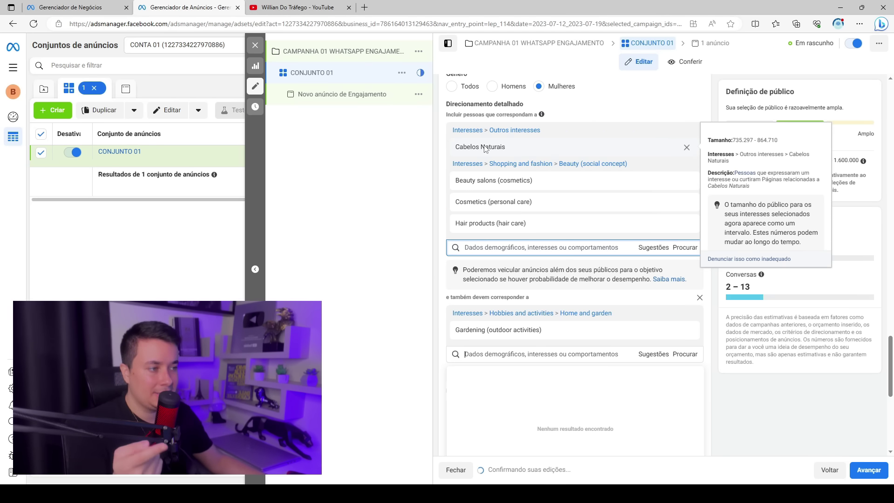
mouse_move(501, 188)
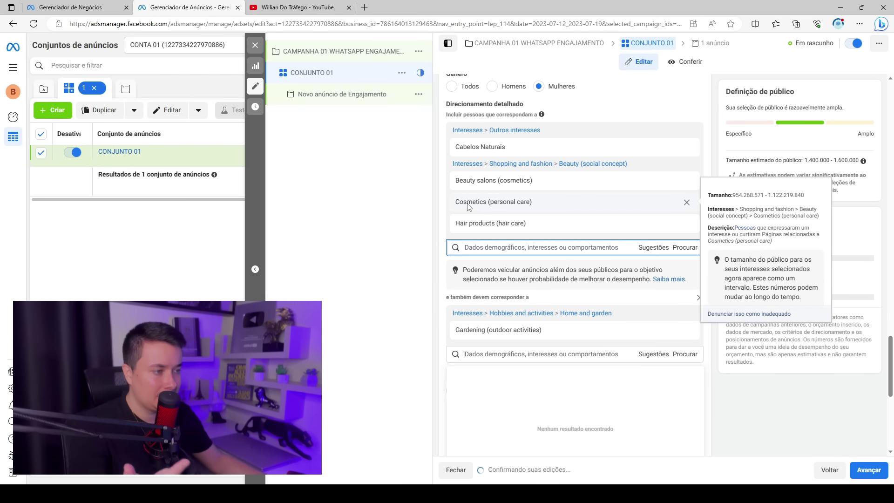
mouse_move(477, 228)
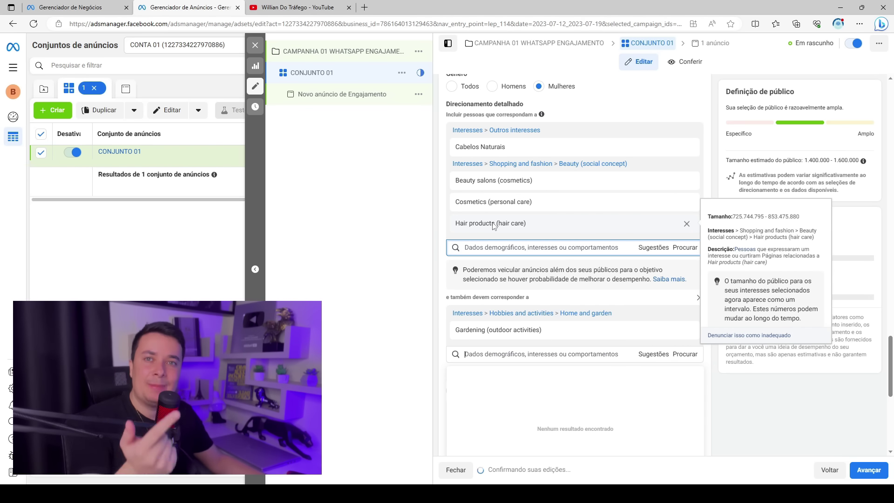
mouse_move(527, 335)
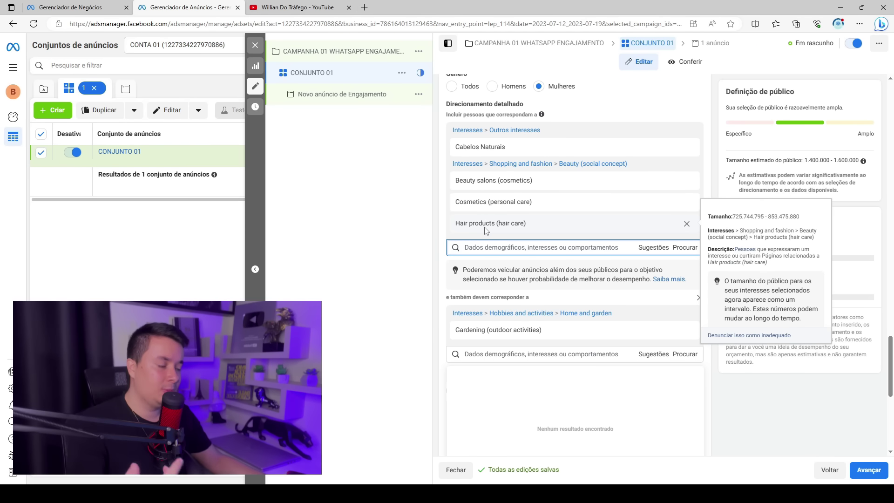
mouse_move(489, 224)
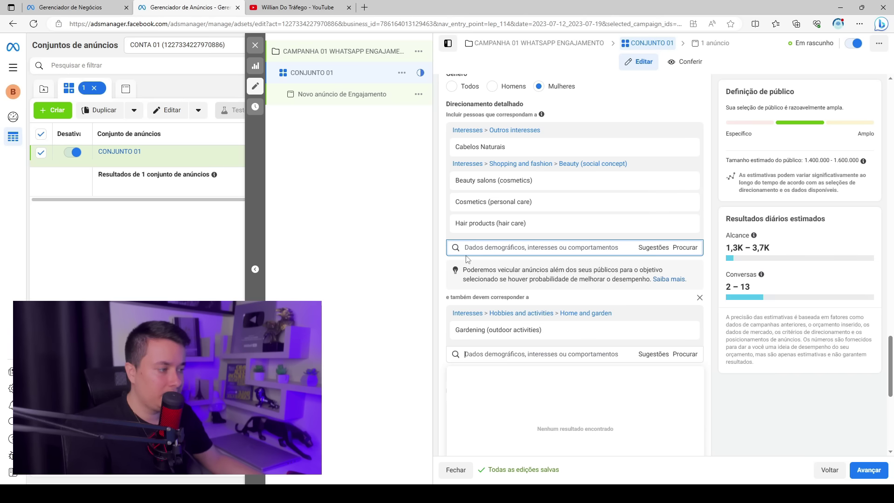
mouse_move(509, 325)
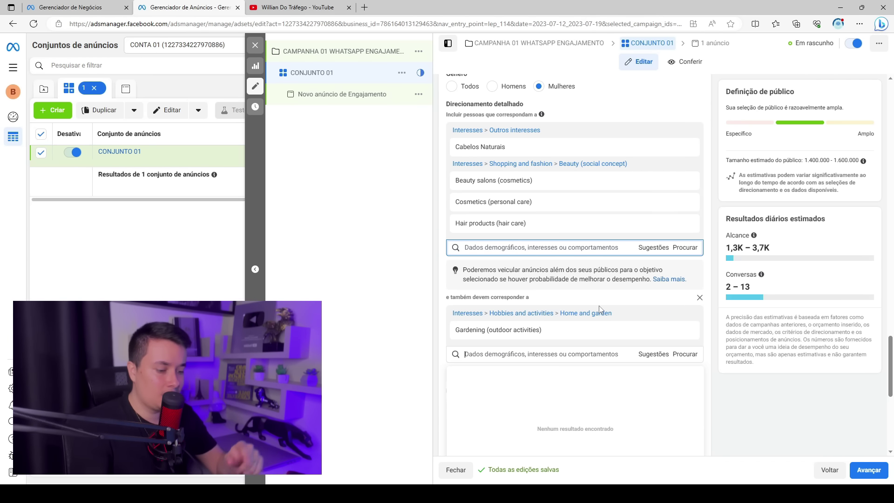
scroll(566, 247, up, 1)
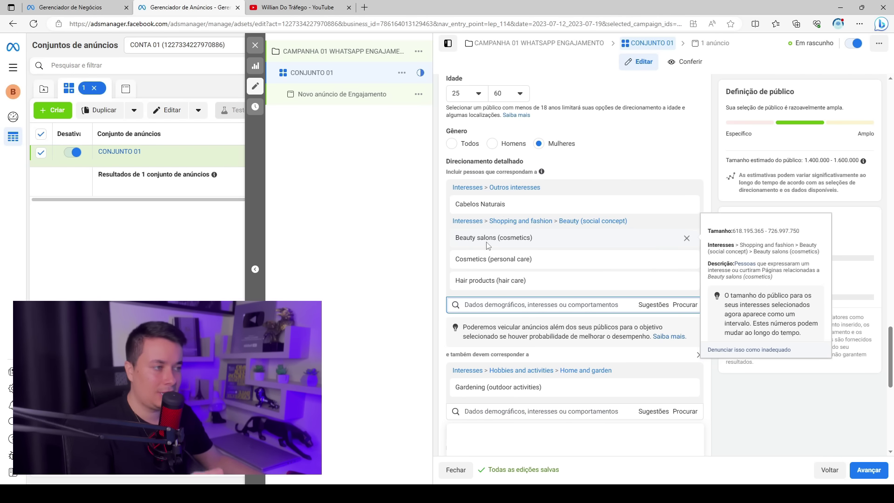
scroll(515, 323, down, 1)
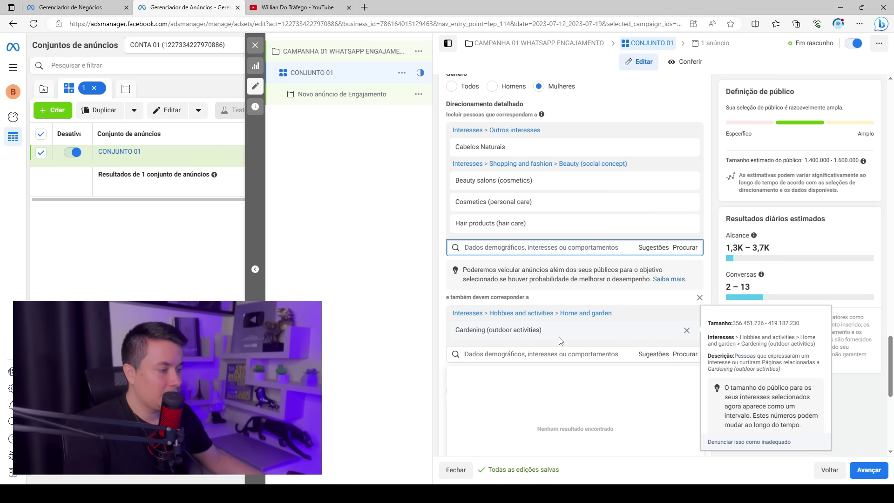
- Remove the narrowing interest Gardening (outdoor activities) from the detailed targeting and review the excluded interests
click(687, 331)
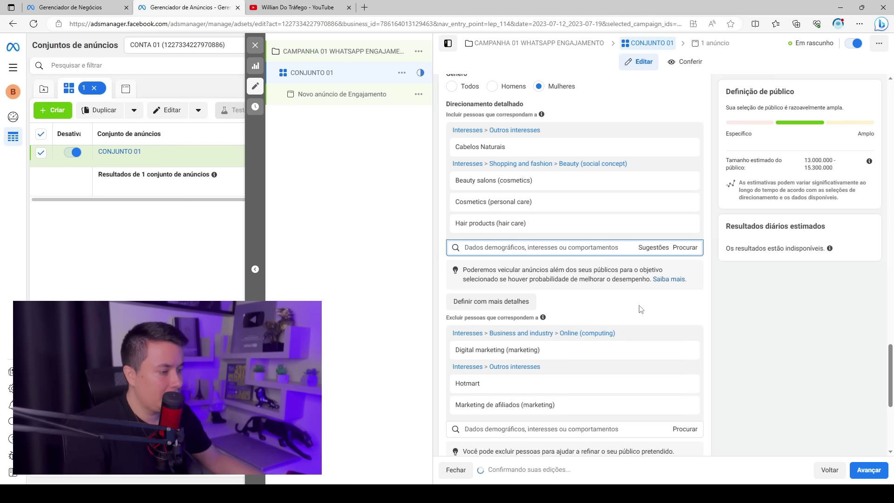
scroll(619, 291, down, 1)
mouse_move(474, 328)
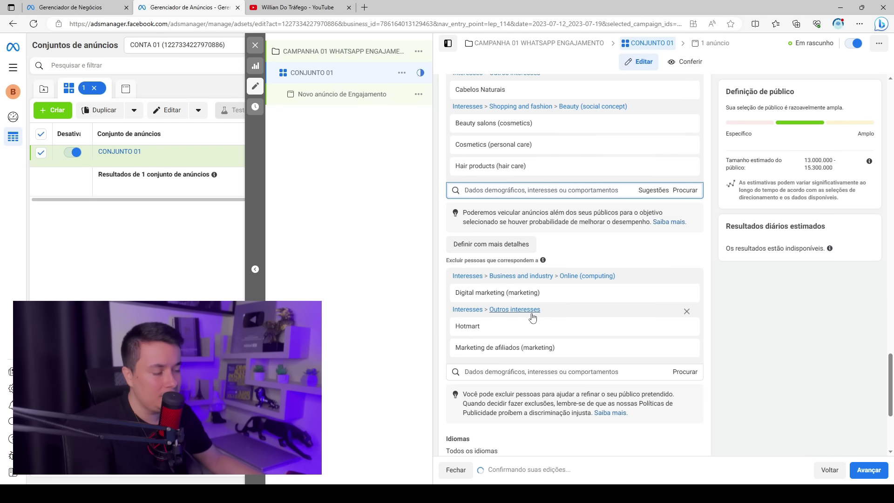
mouse_move(529, 299)
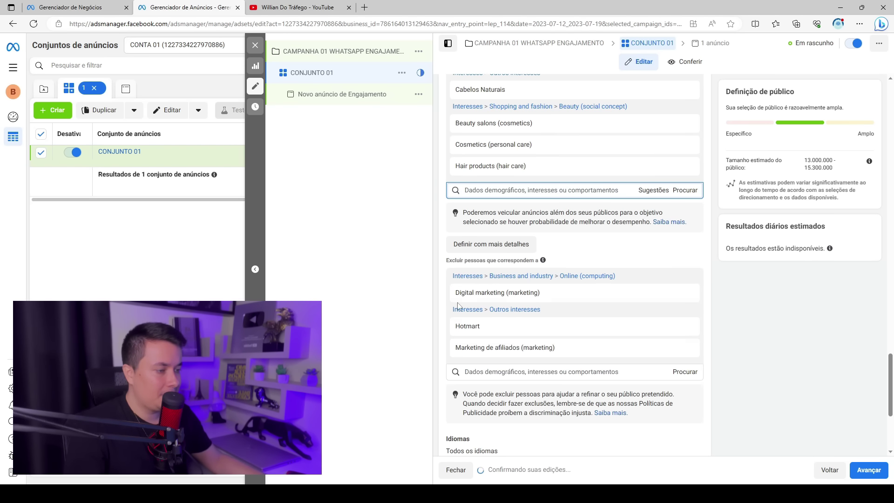
- Try manual placements to review the available platforms and placement options, and return to Posicionamentos Advantage+
scroll(520, 296, down, 3)
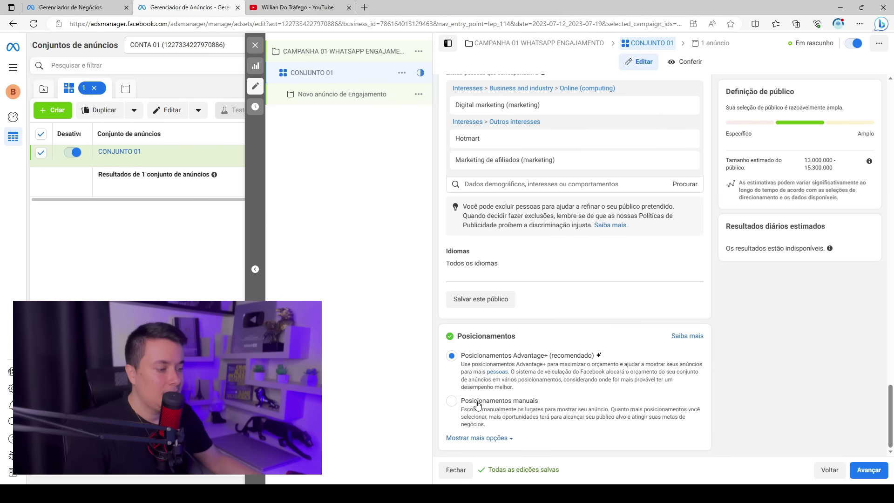
click(451, 401)
scroll(568, 324, down, 3)
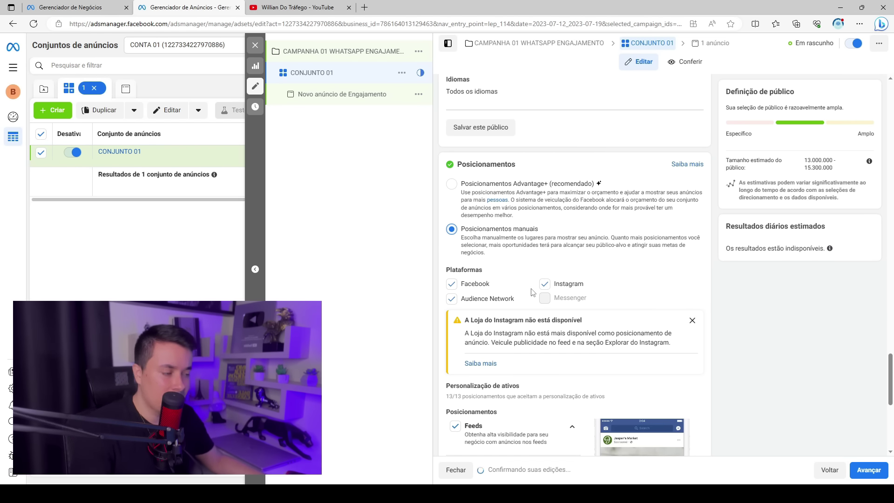
scroll(543, 316, down, 2)
scroll(459, 326, down, 1)
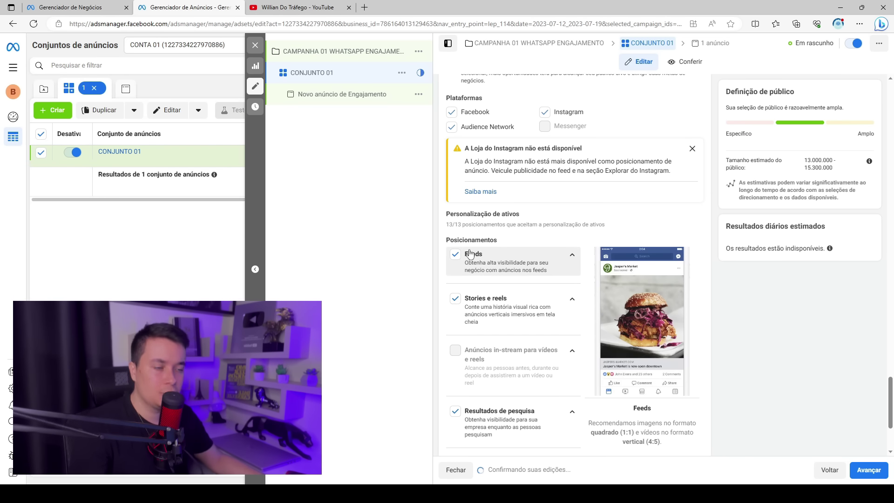
scroll(496, 303, down, 3)
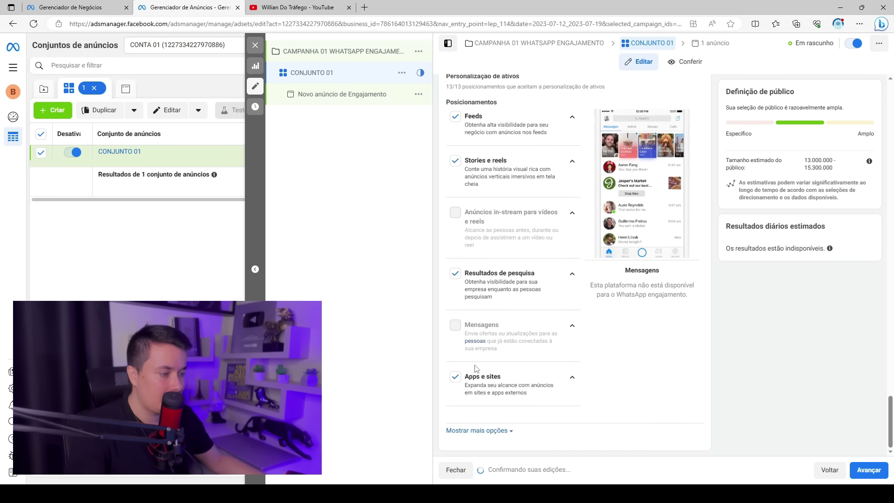
scroll(502, 396, up, 6)
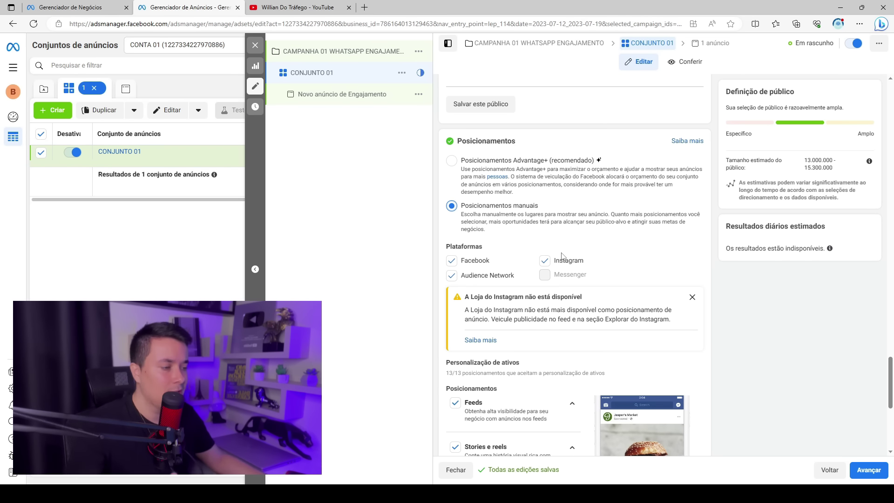
click(452, 161)
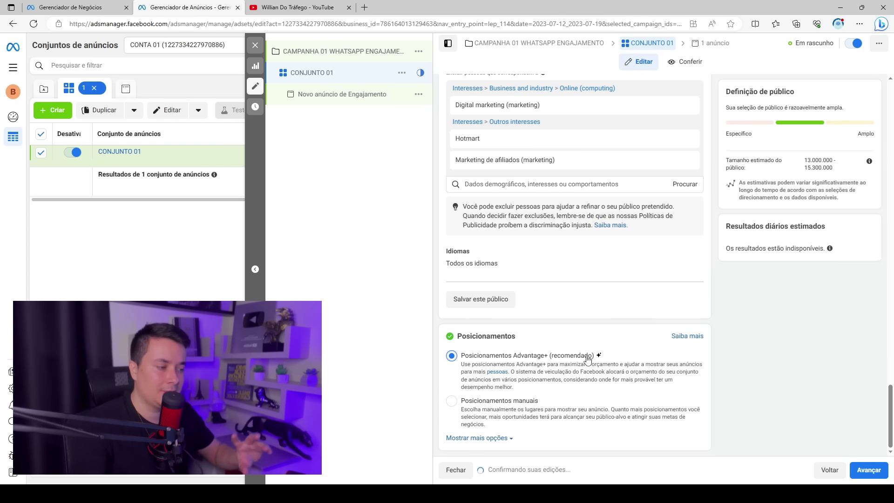
click(452, 401)
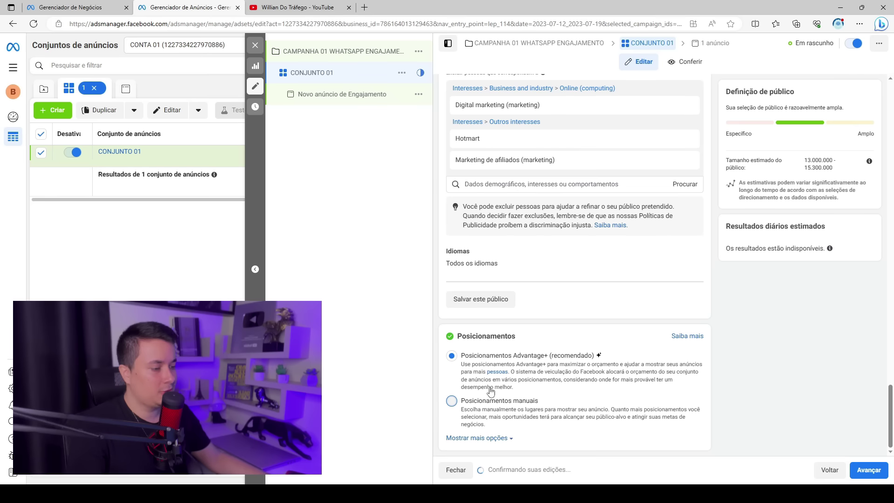
scroll(535, 368, down, 3)
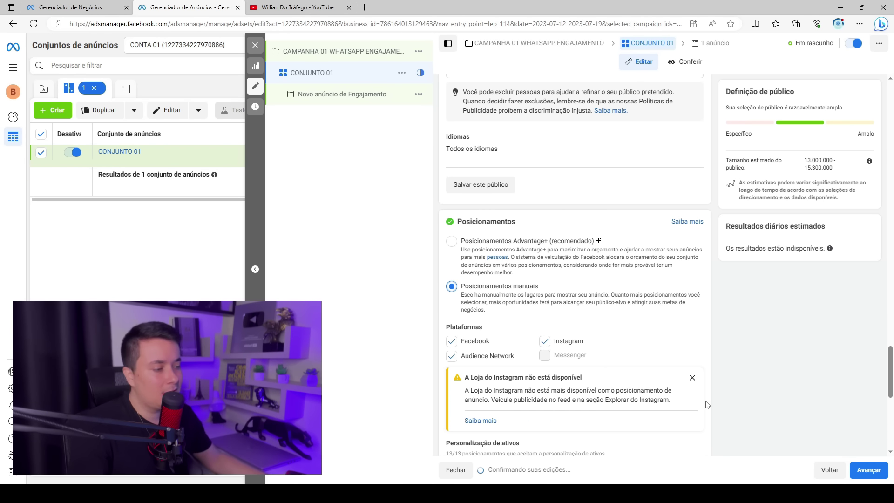
click(452, 242)
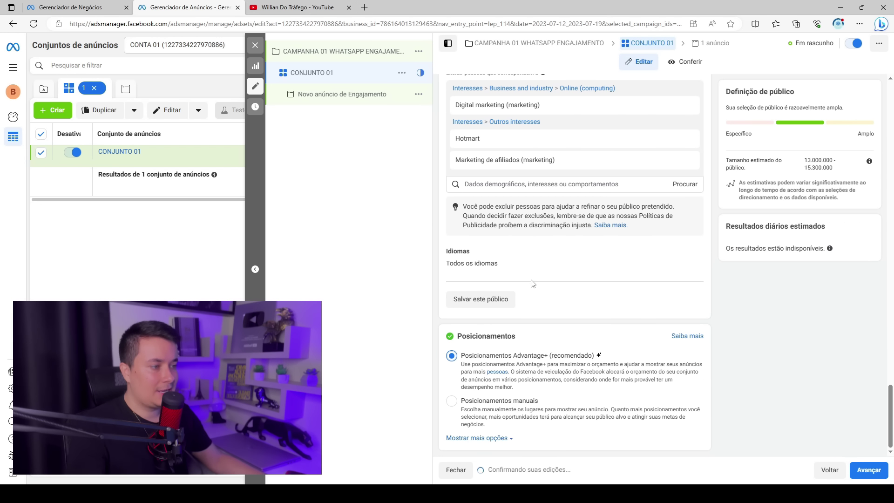
- Open the ad Novo anúncio de Engajamento inside CONJUNTO 01 and turn on its preview
click(702, 50)
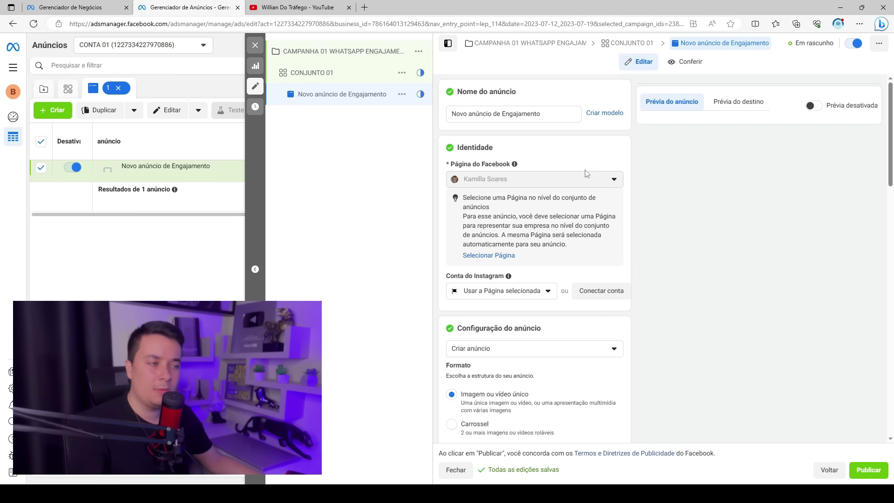
click(817, 108)
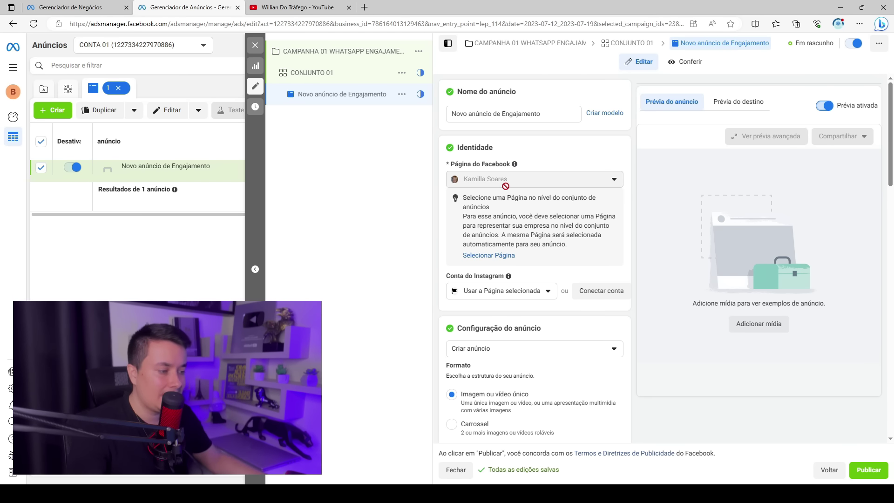
- Add the 1080 × 1080 Alisante de Chuveiro image from the account images as the ad's media and continue to cropping
scroll(573, 288, down, 4)
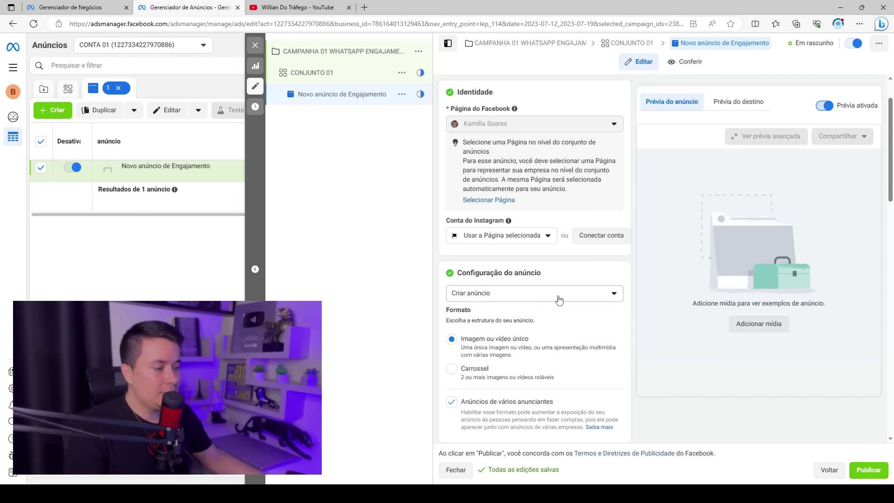
scroll(464, 259, down, 5)
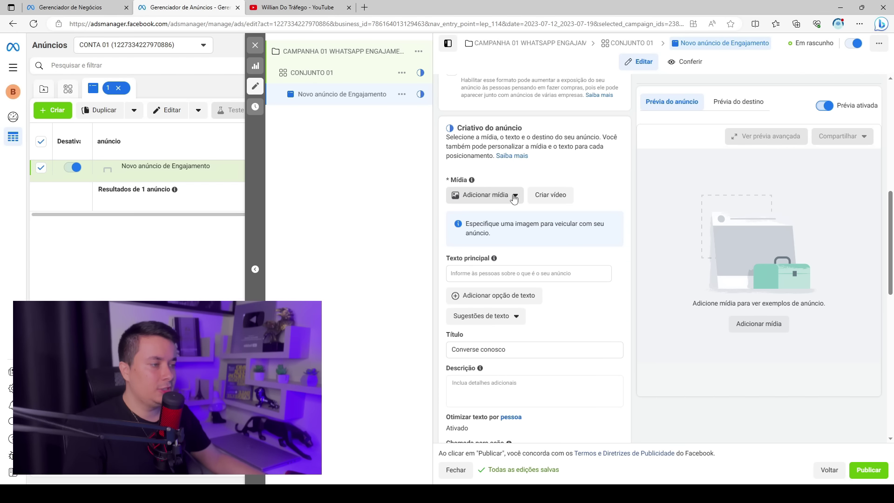
click(514, 196)
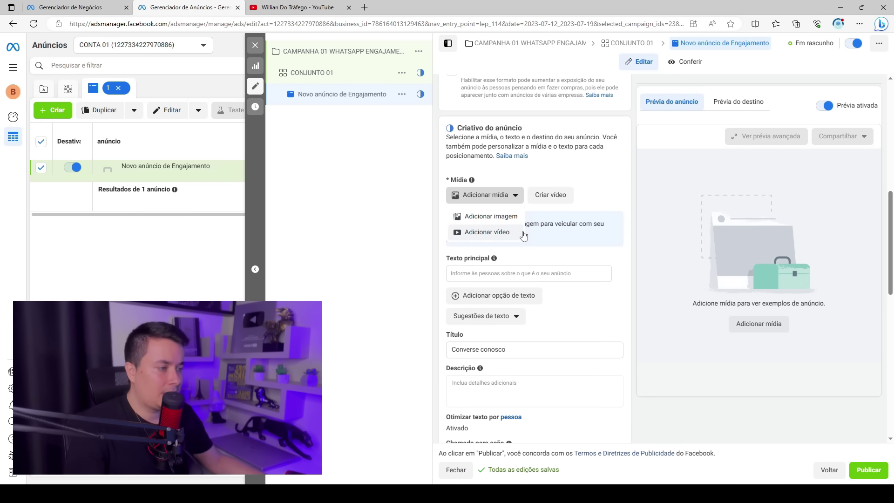
click(507, 219)
click(302, 198)
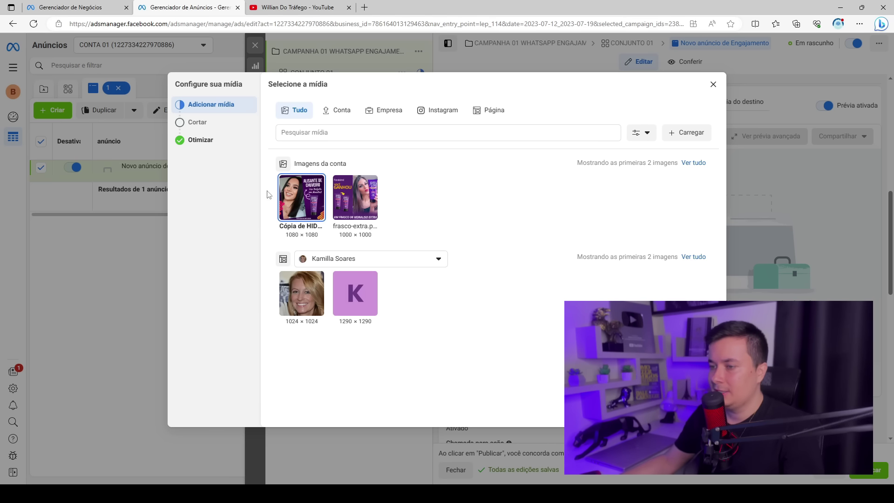
click(699, 415)
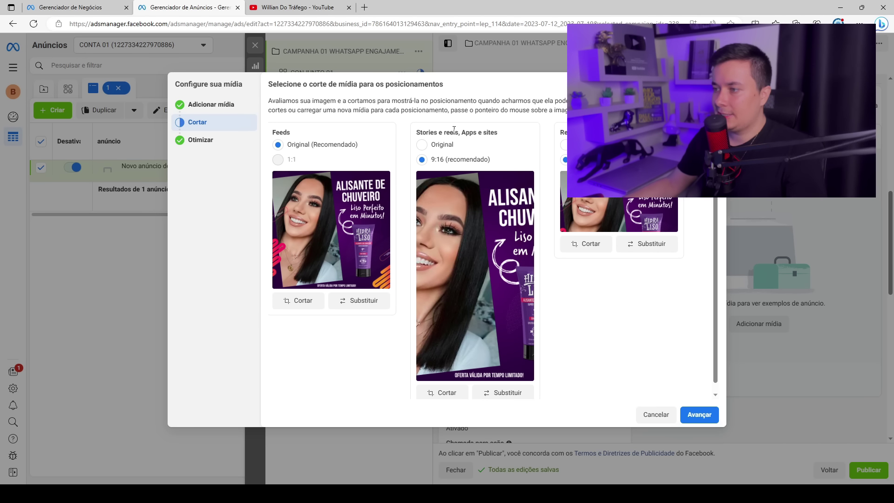
- Set the crop for Stories e reels, Apps e sites to Original and complete the media setup
drag(454, 133, 497, 132)
click(421, 145)
scroll(540, 326, down, 1)
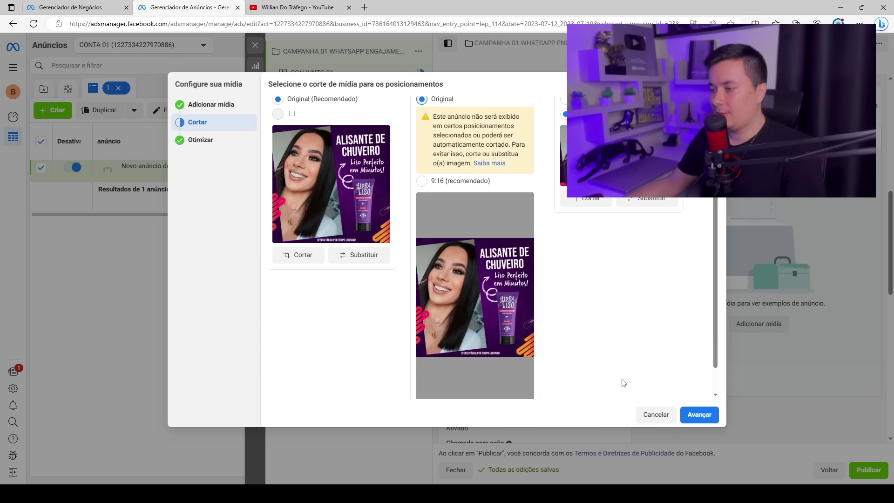
scroll(433, 289, up, 2)
scroll(469, 253, down, 3)
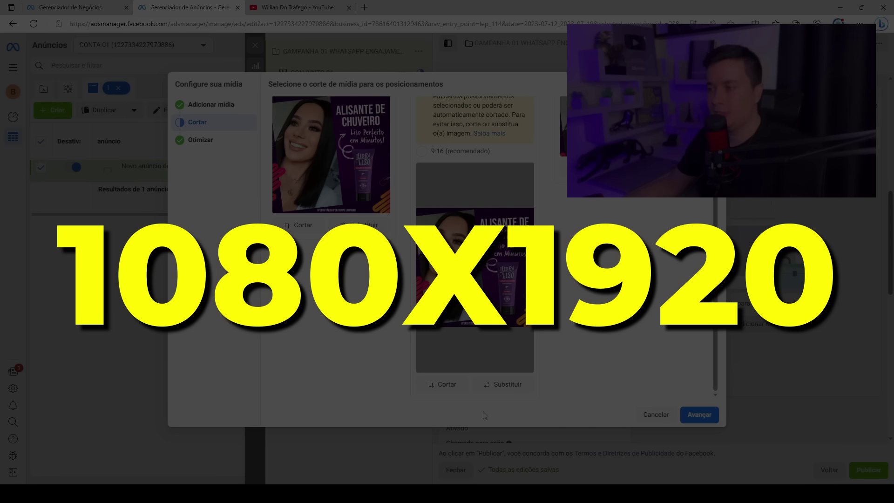
scroll(423, 162, up, 2)
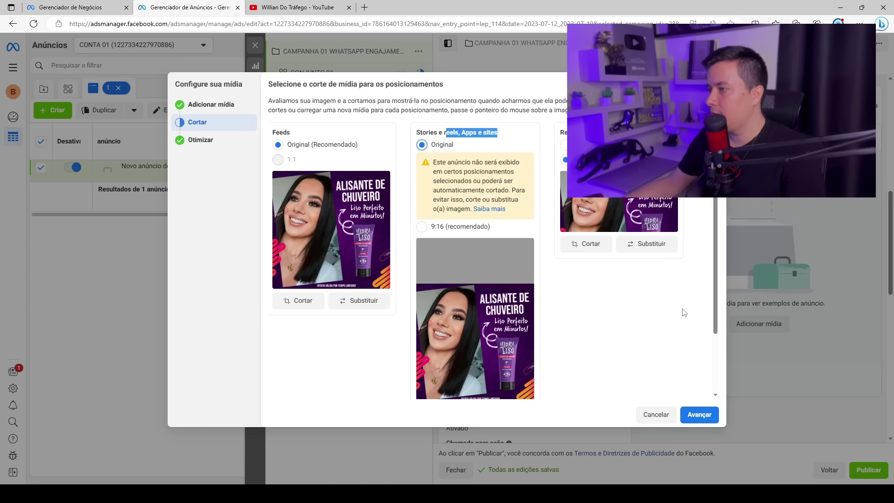
click(705, 414)
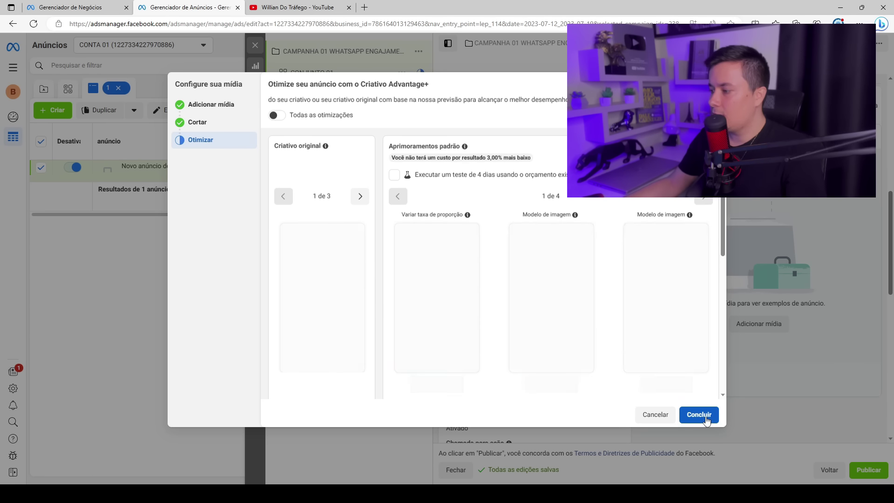
click(705, 415)
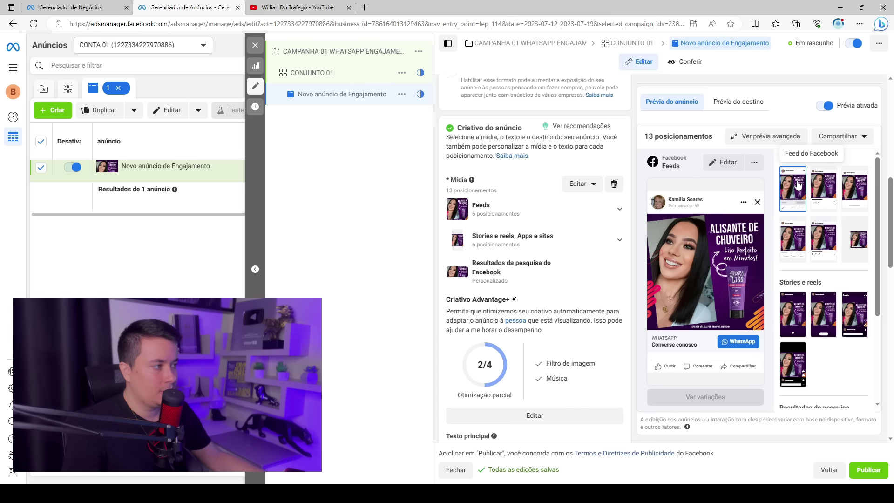
- Preview the ad in the Instagram feed placement
click(826, 187)
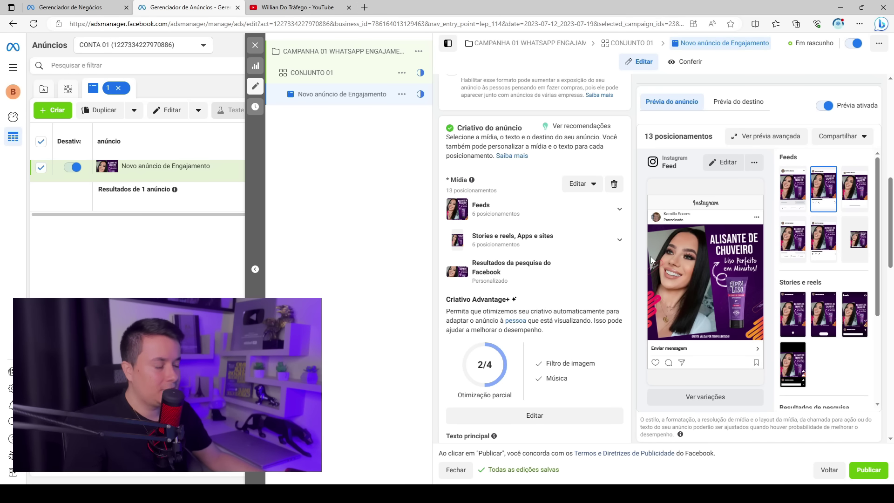
- Enter primary text "💜💜 REVELEI meu segredo que está deixando meus cabelos lisos, macios e super hidratados, é como sair de um salão em PARIS. Chame no Whatsapp."
click(788, 188)
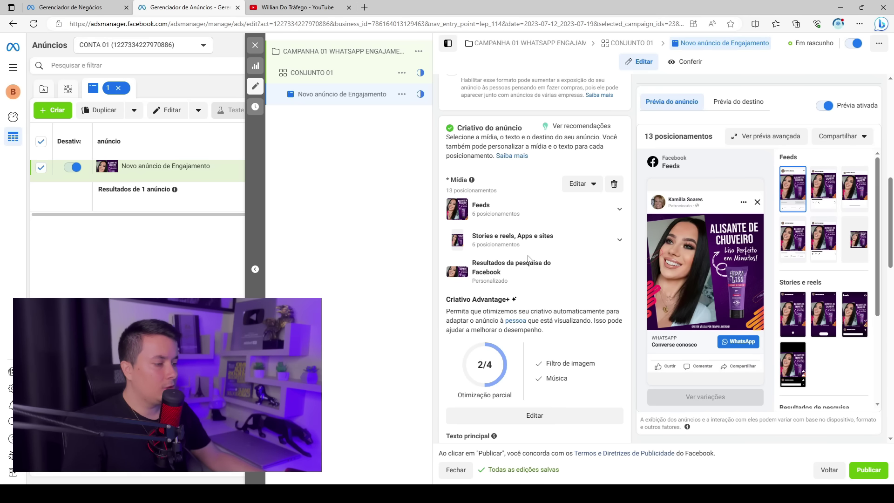
scroll(529, 259, down, 5)
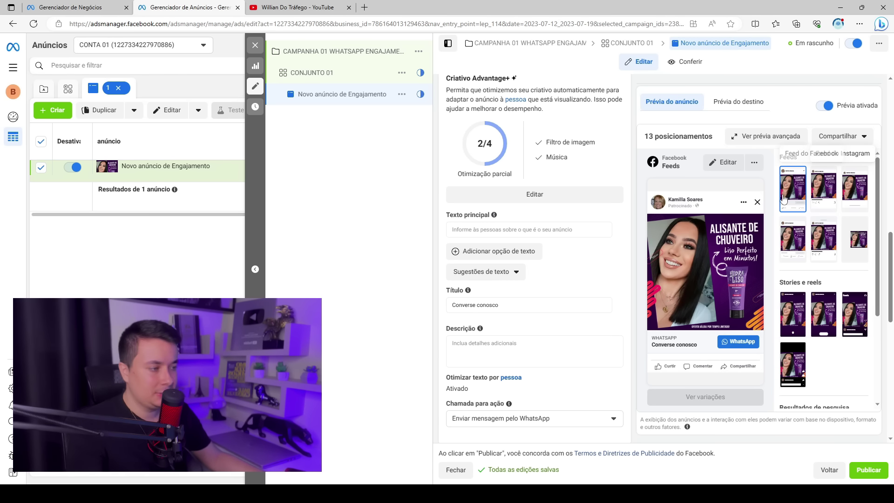
click(476, 229)
text(💜💜 REVELEI meu segredo que está deixando meus cabelos lisos, macios e super hidratados, é como sair de um salão em PARIS. Chame no Whatsapp)
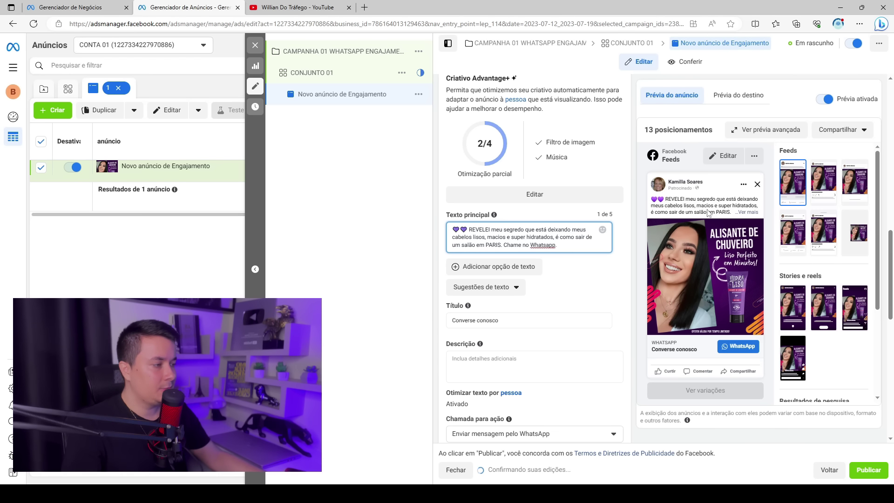
- Preview the ad with its primary text in Instagram Feed, Instagram Stories and Facebook Stories, ending on Facebook Feeds
click(827, 186)
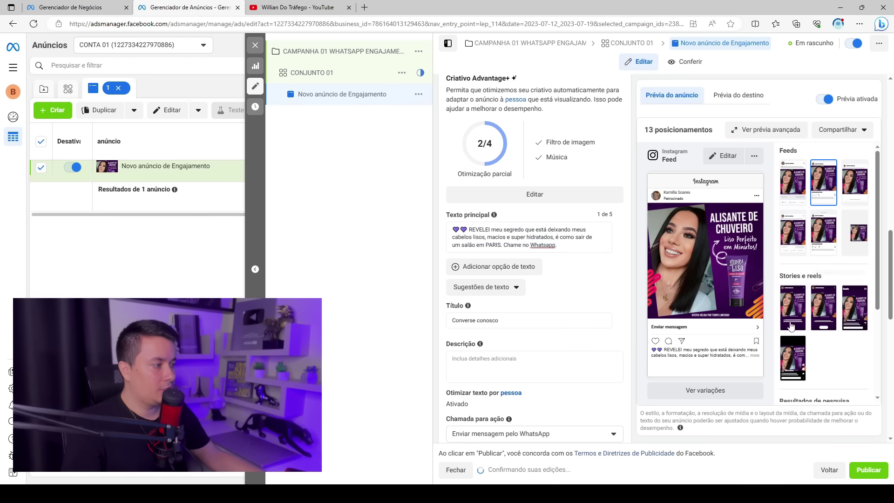
click(791, 306)
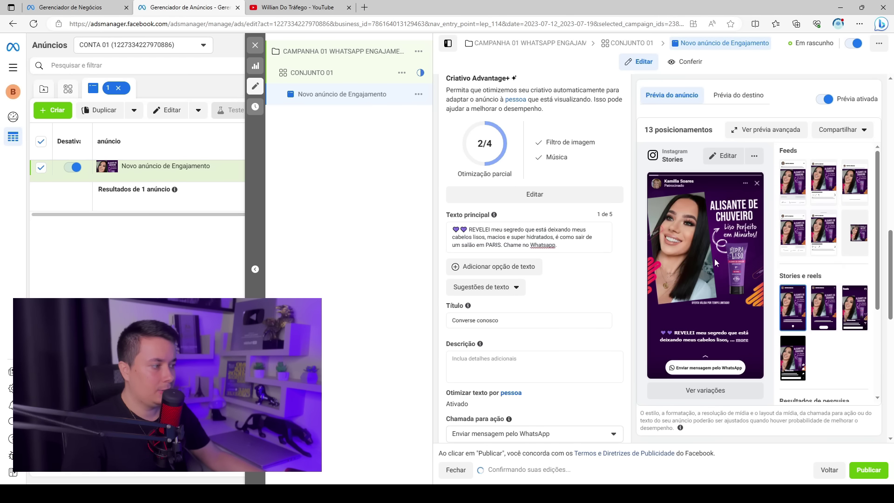
click(824, 300)
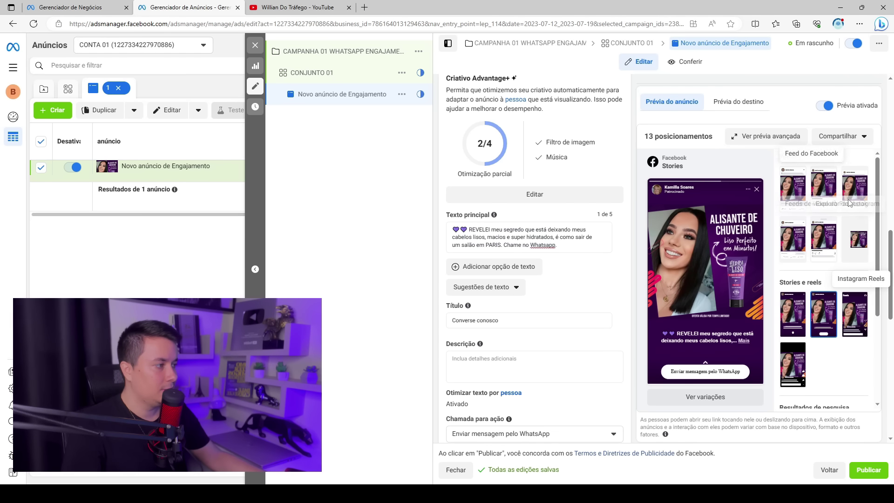
click(791, 194)
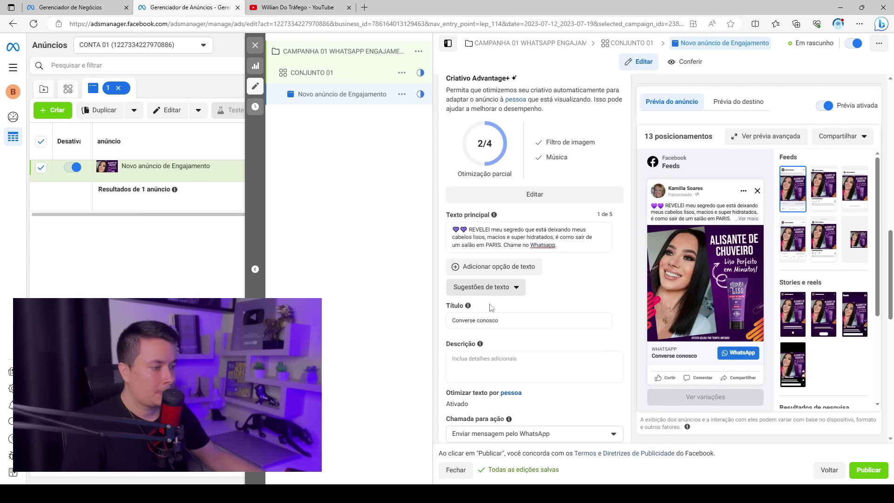
- Replace the ad's title with "Me chame no zap" followed by a pointing-hand emoji, after trying "whatsapp" in place of "zap"
click(474, 317)
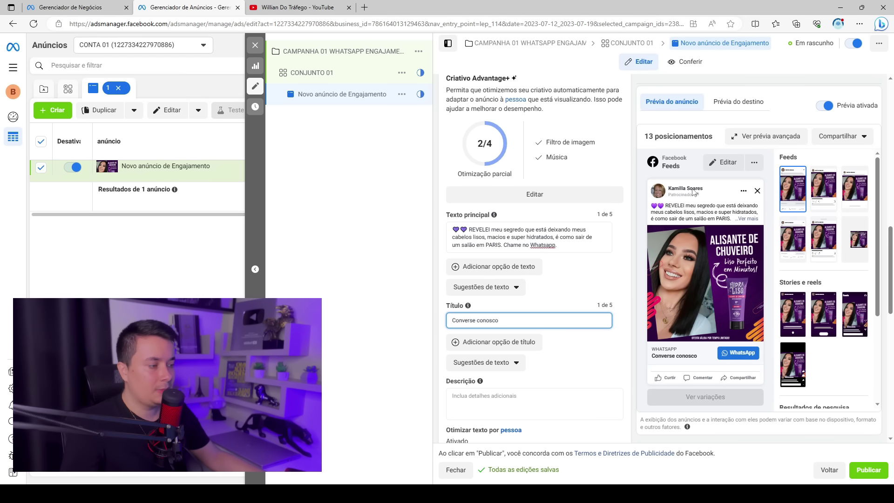
mouse_move(480, 381)
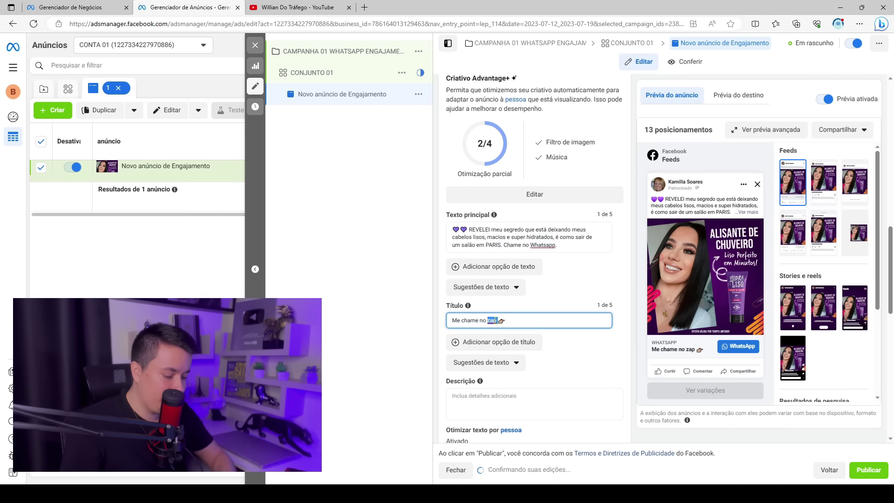
text(whatsapp)
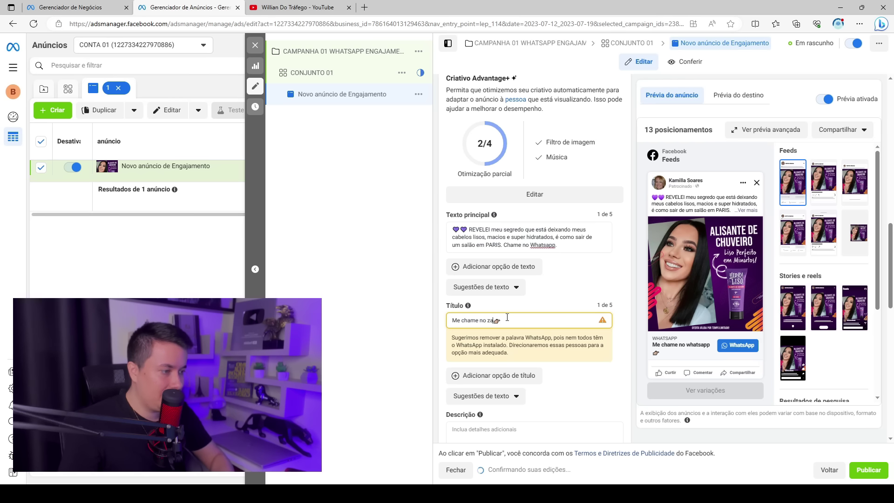
text(zap)
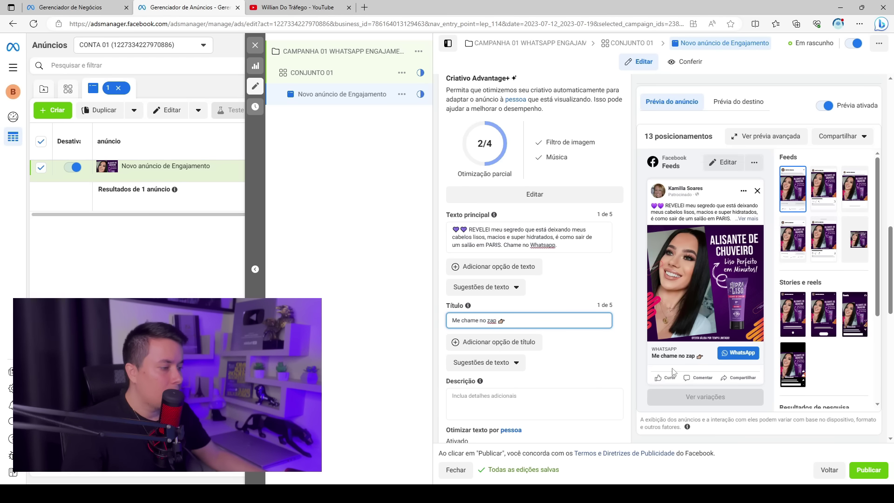
- Select the words "Me chame no zap" in the ad's title for replacement, leaving out the emoji
scroll(535, 326, down, 3)
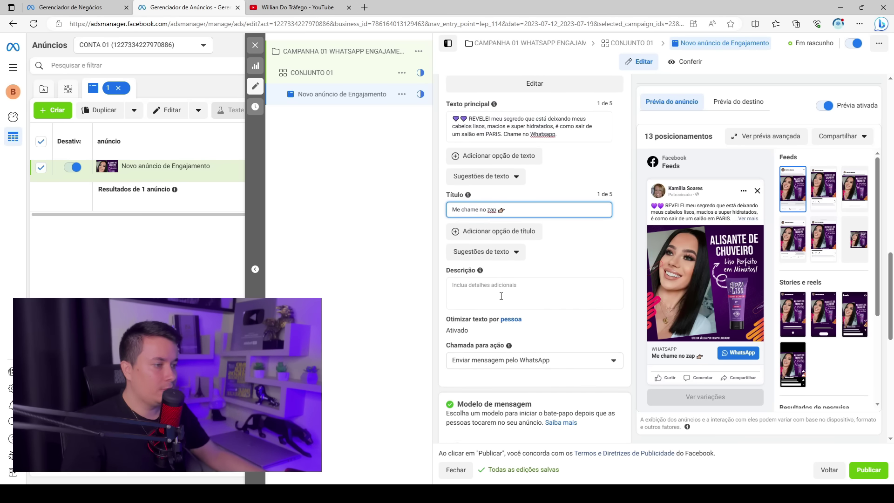
scroll(501, 296, up, 3)
drag(497, 320, 448, 319)
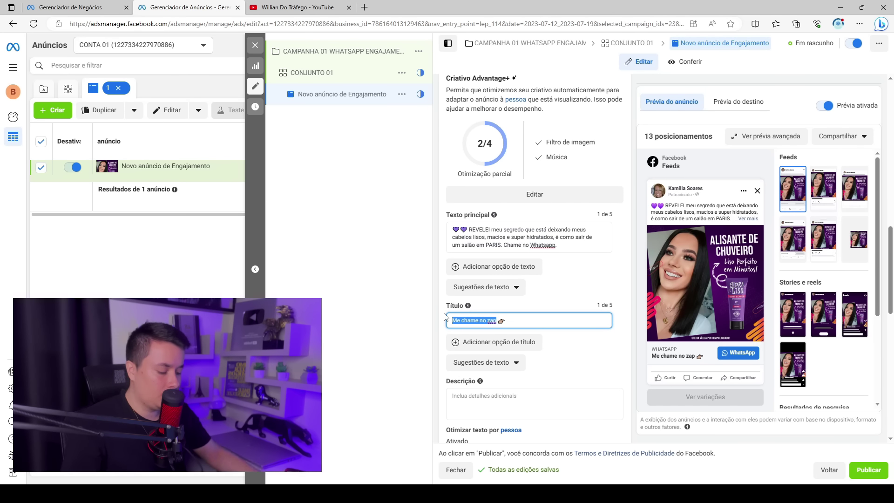